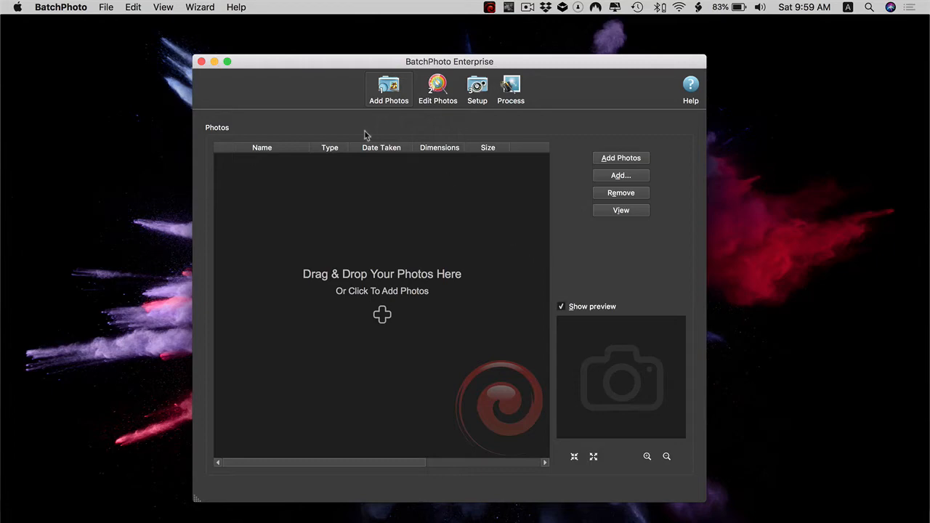
- Add all seven PNG images from the Advancing Art Images folder to the photo list
click(228, 63)
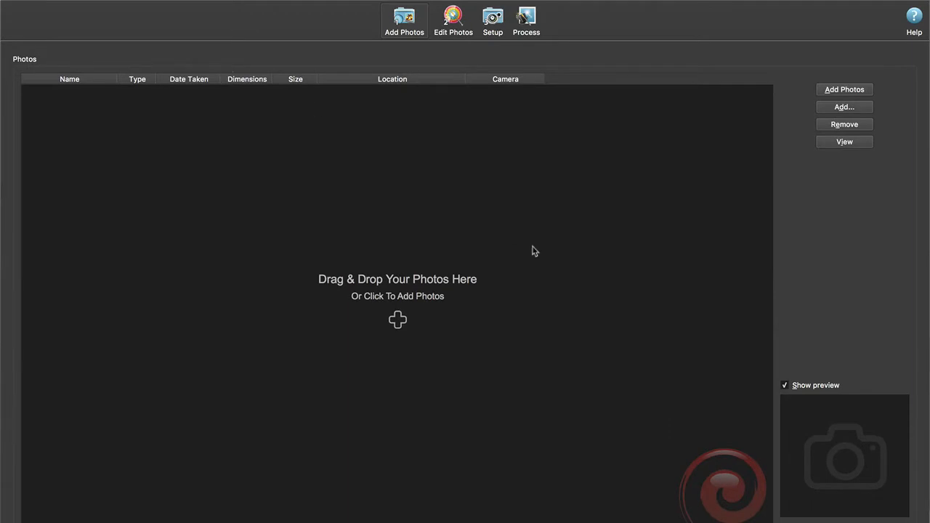
click(857, 94)
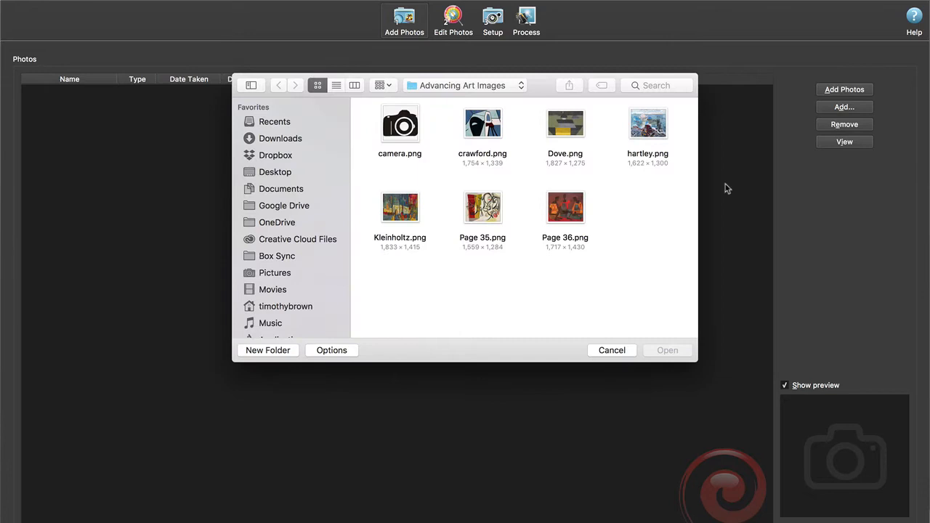
click(572, 208)
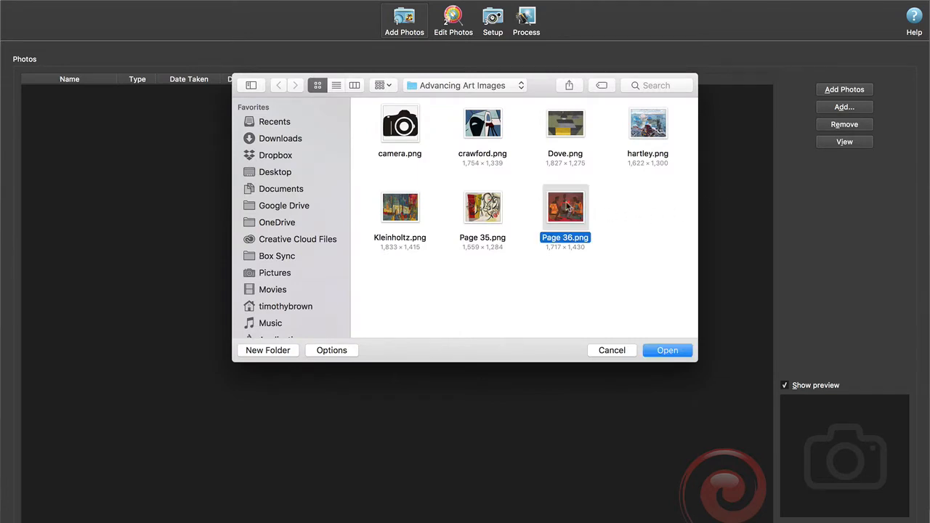
super+click(495, 204)
super+click(392, 207)
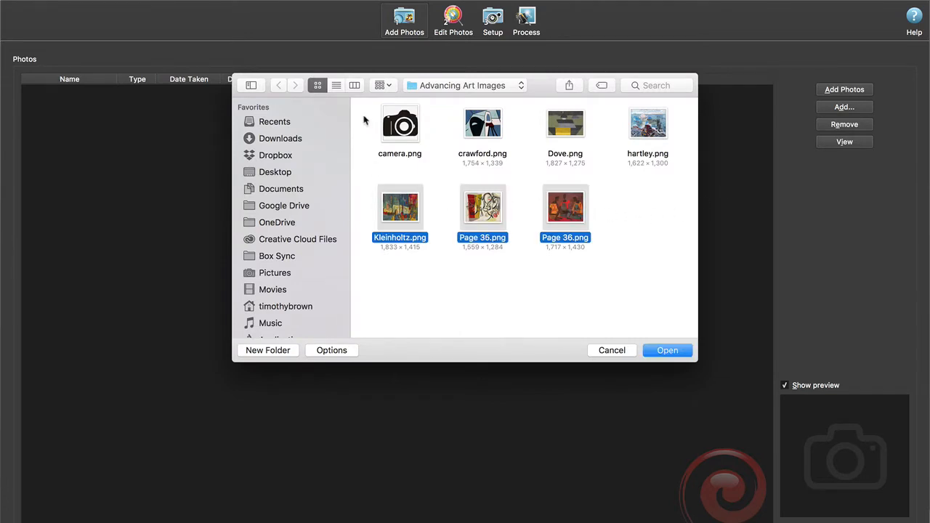
drag(365, 121, 666, 243)
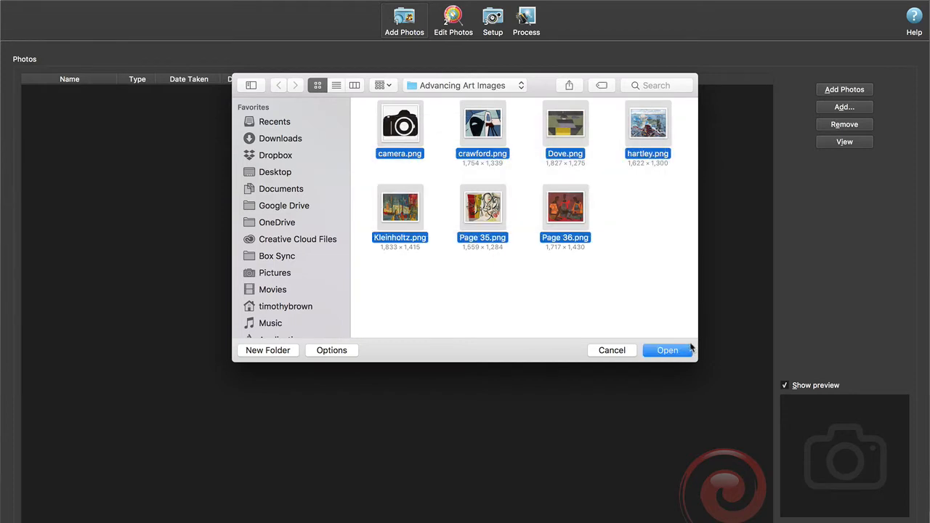
click(668, 351)
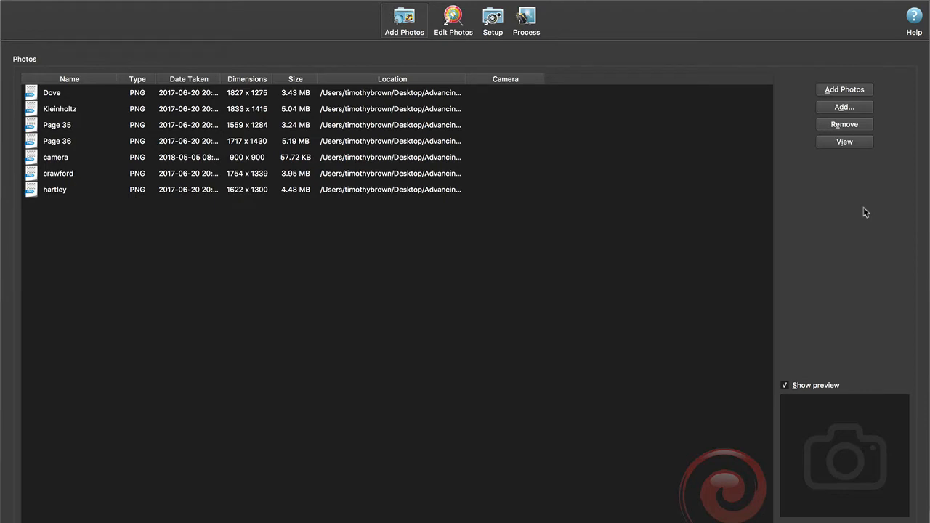
click(851, 91)
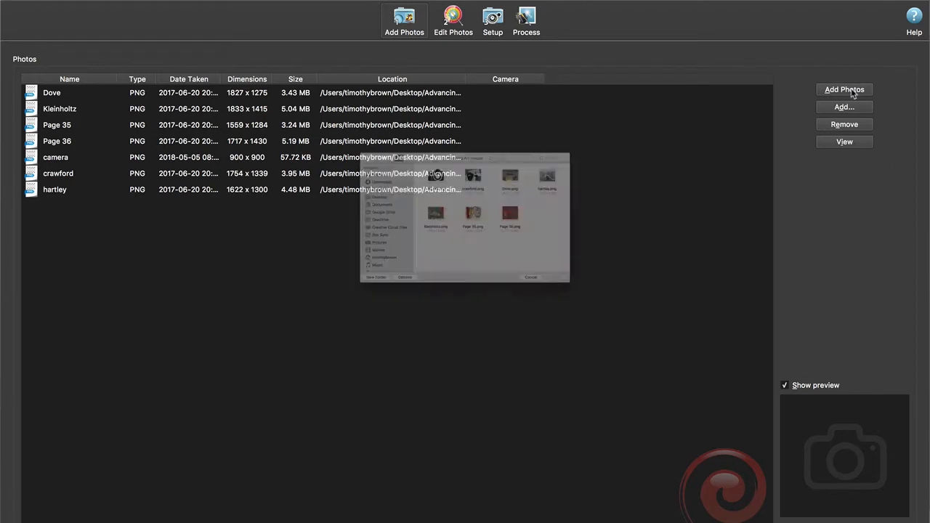
click(617, 350)
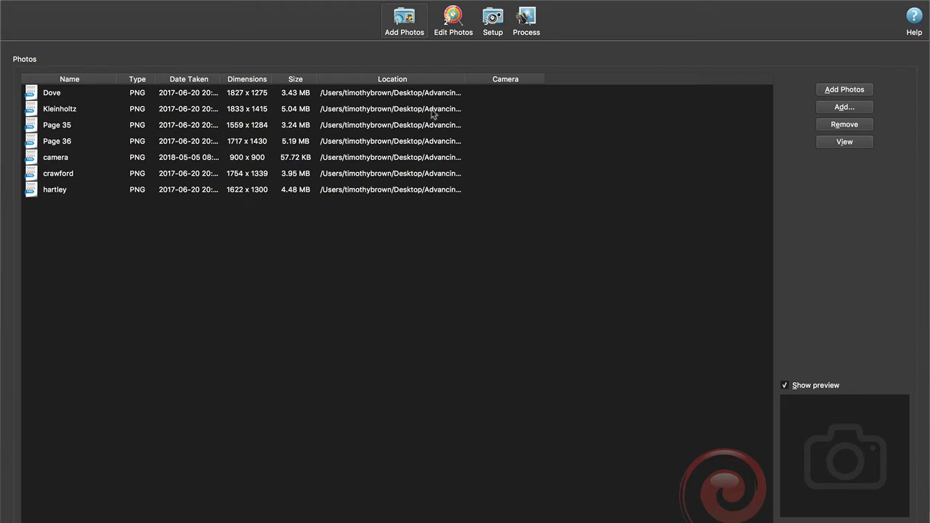
- Preview the Dove photo and show the photo list as large icons, with the preview kept on
click(383, 96)
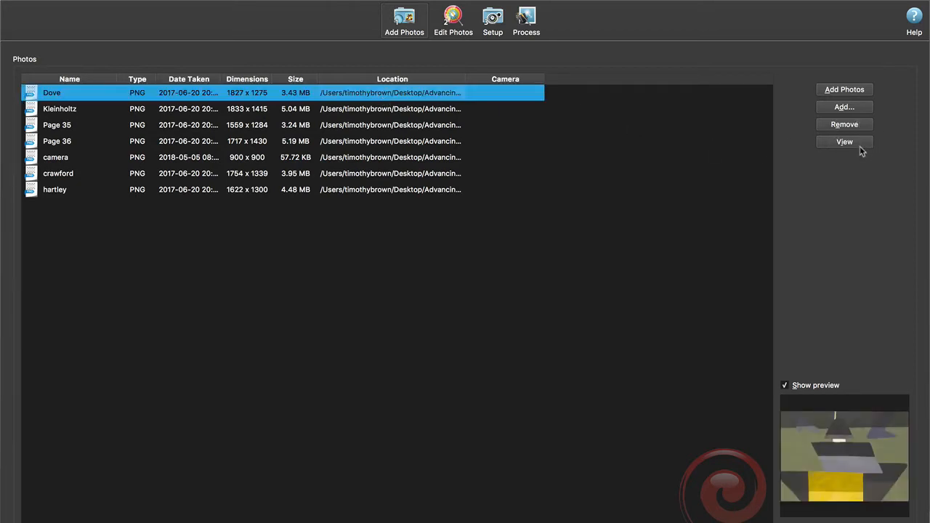
click(853, 143)
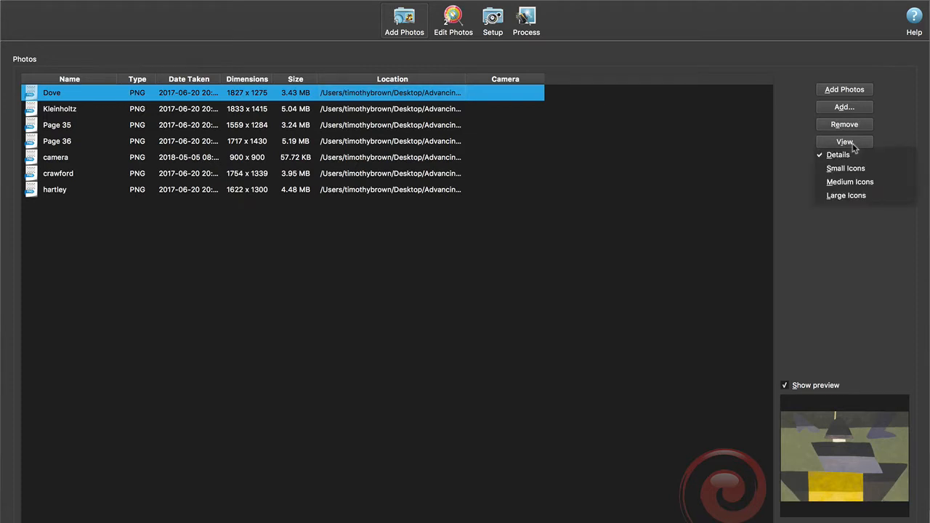
click(855, 168)
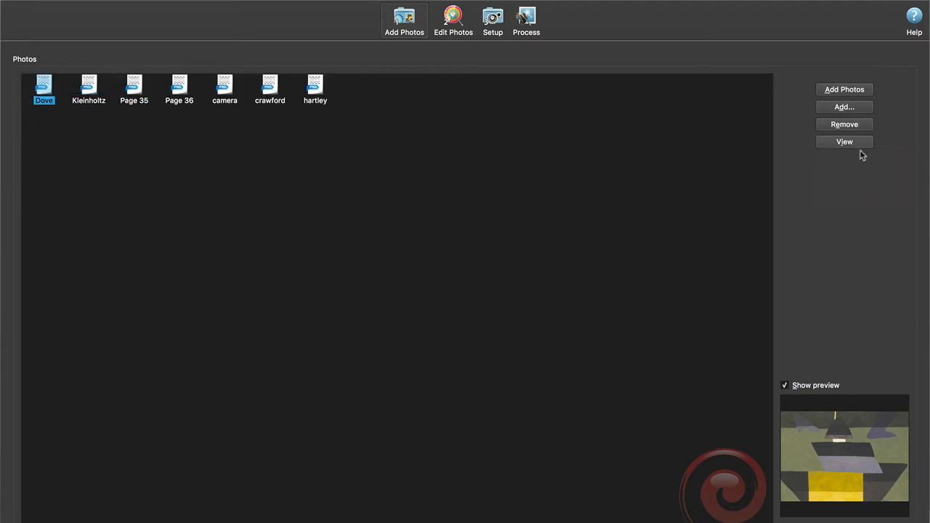
click(859, 144)
click(852, 194)
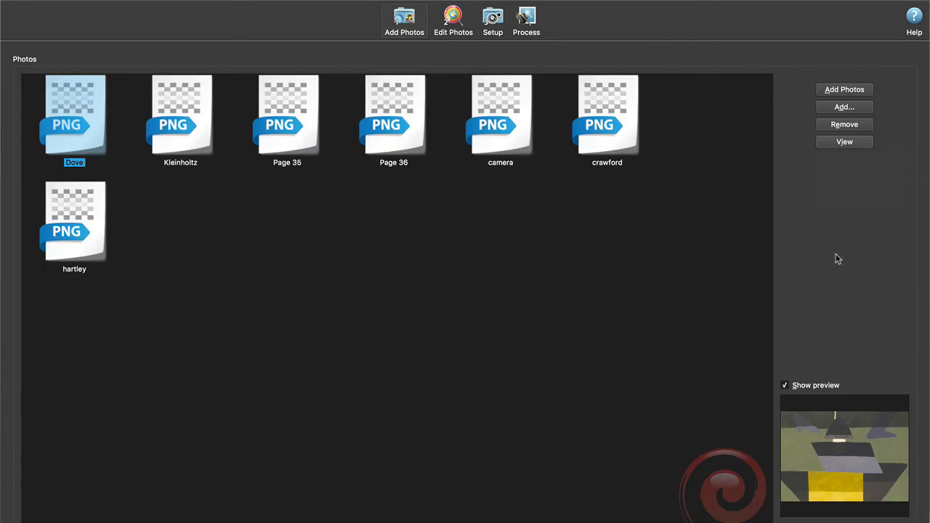
click(784, 386)
click(784, 385)
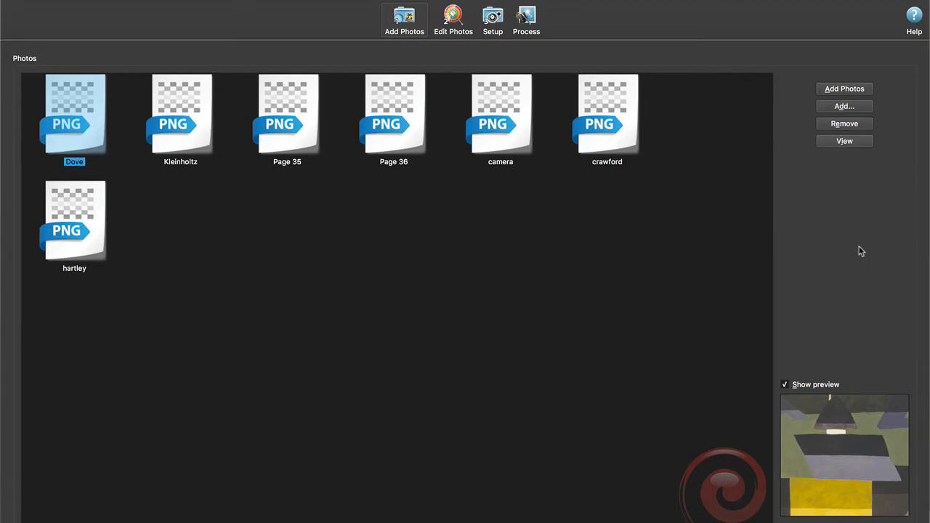
- Go to the photo editing stage, step the preview to the next photo and return to Dove.png
click(453, 18)
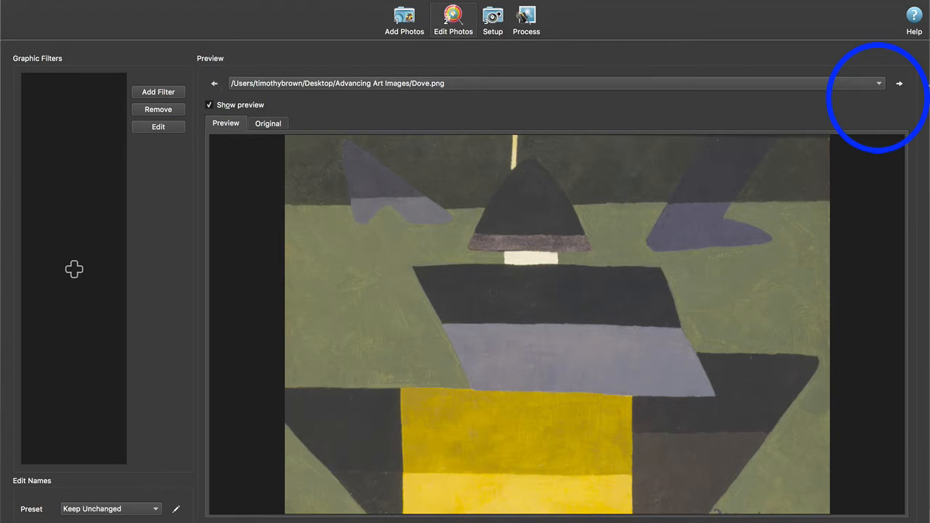
click(899, 84)
click(214, 83)
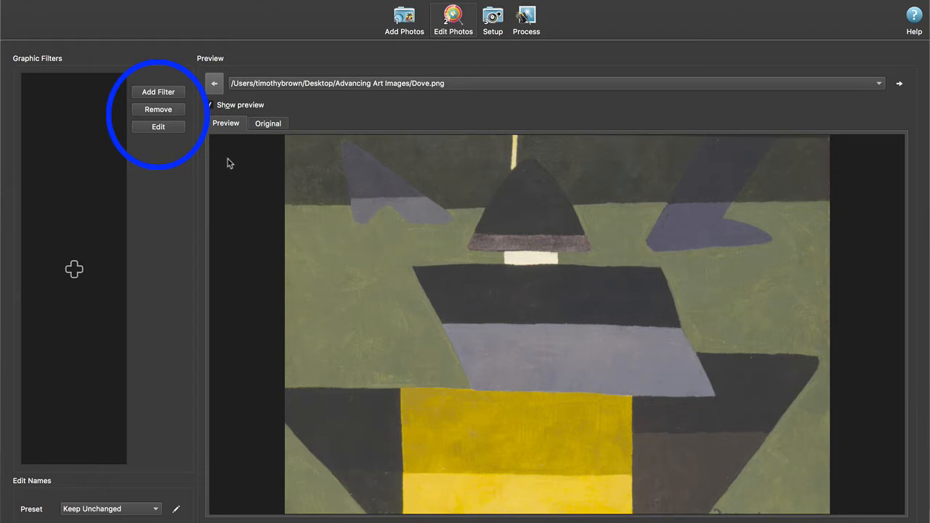
- Browse the available graphic filters and start a Watermark-Text filter from the Annotate category
click(172, 94)
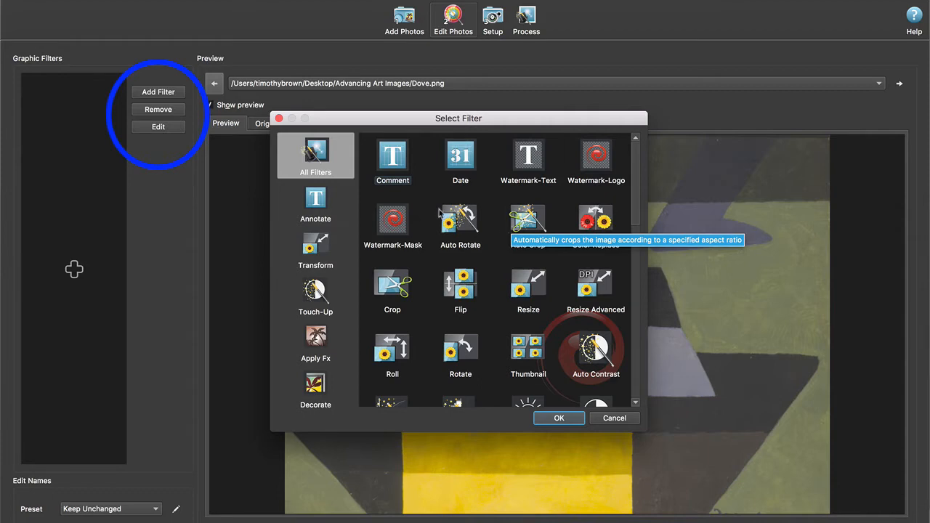
scroll(507, 212, down, 5)
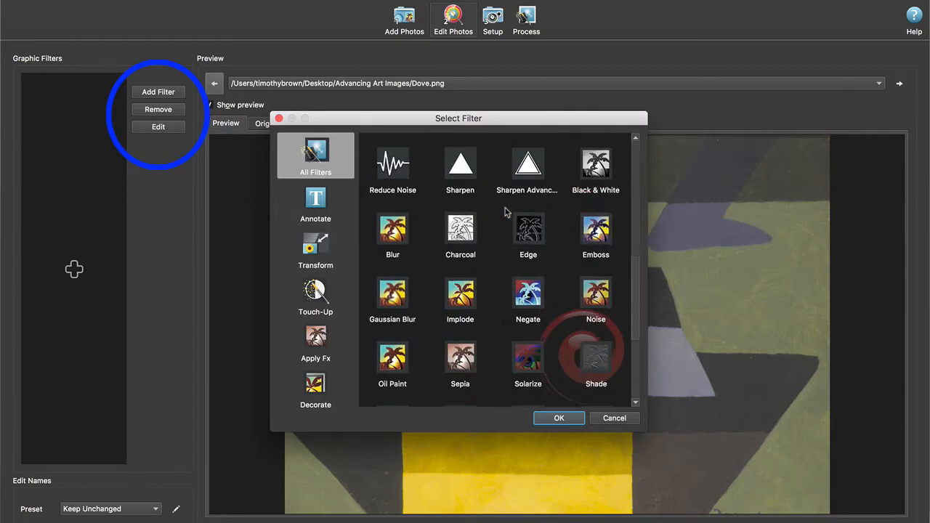
scroll(507, 211, up, 5)
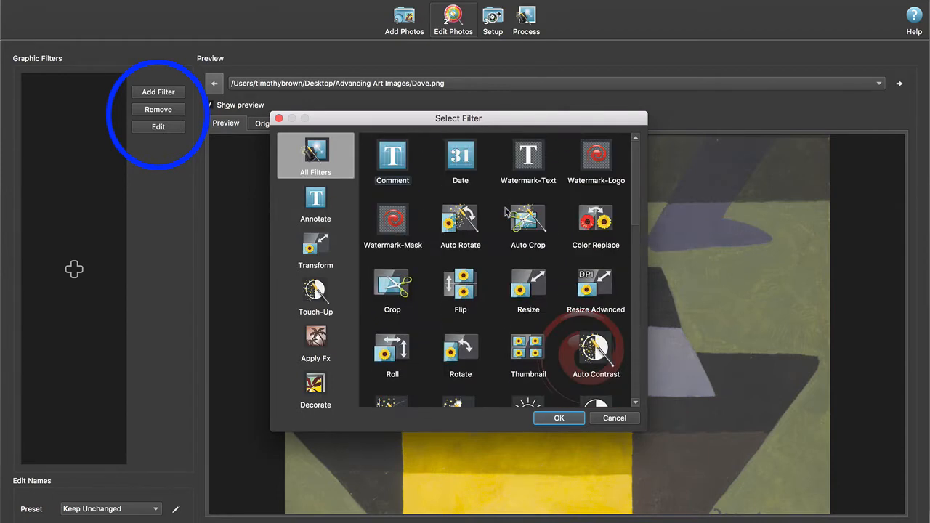
click(320, 205)
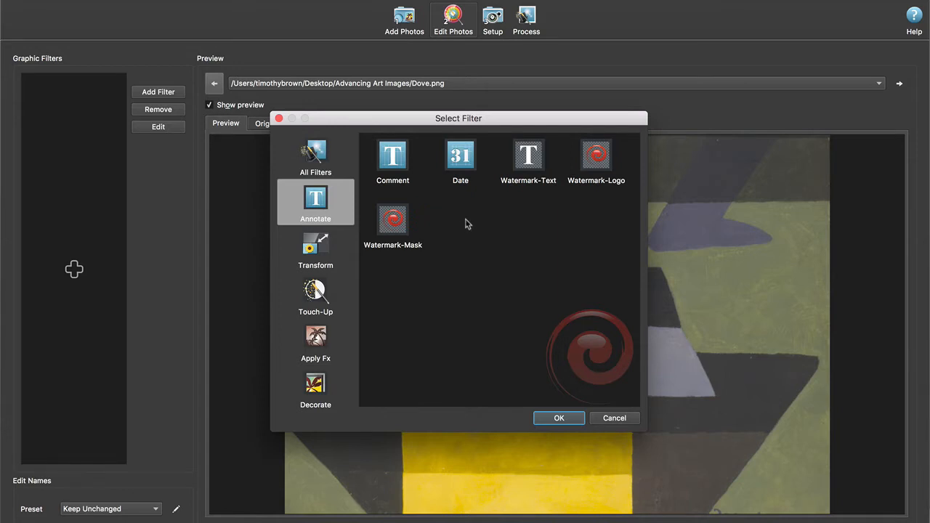
click(535, 154)
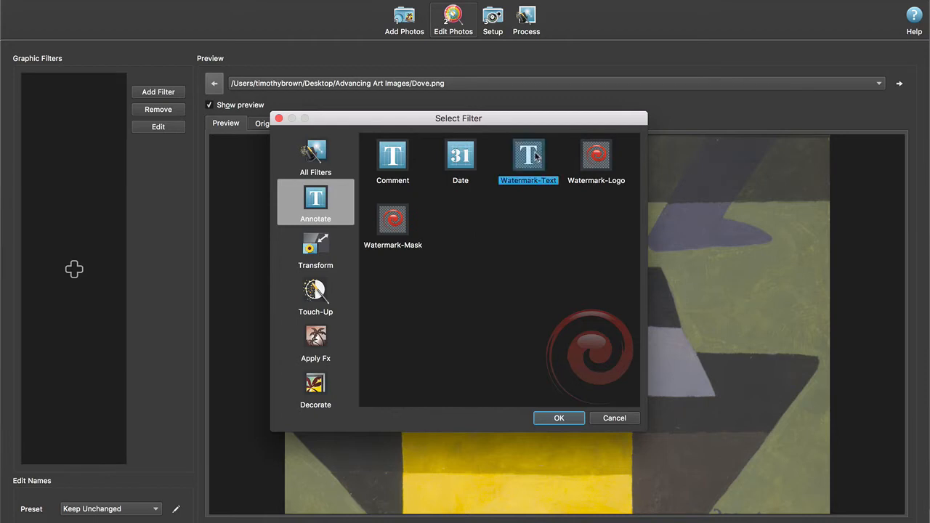
click(558, 418)
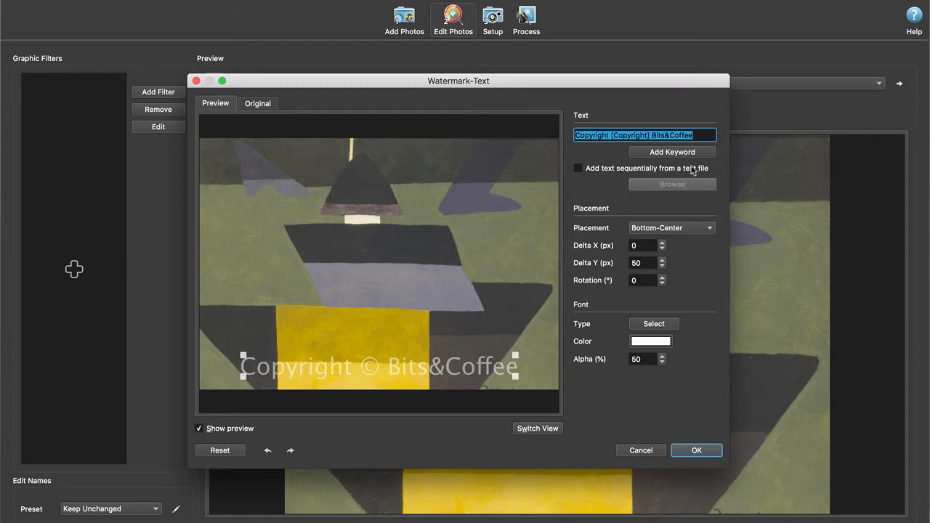
- Set the watermark text to "My Apple Podcast" followed by the Registered symbol keyword
text(My Ap)
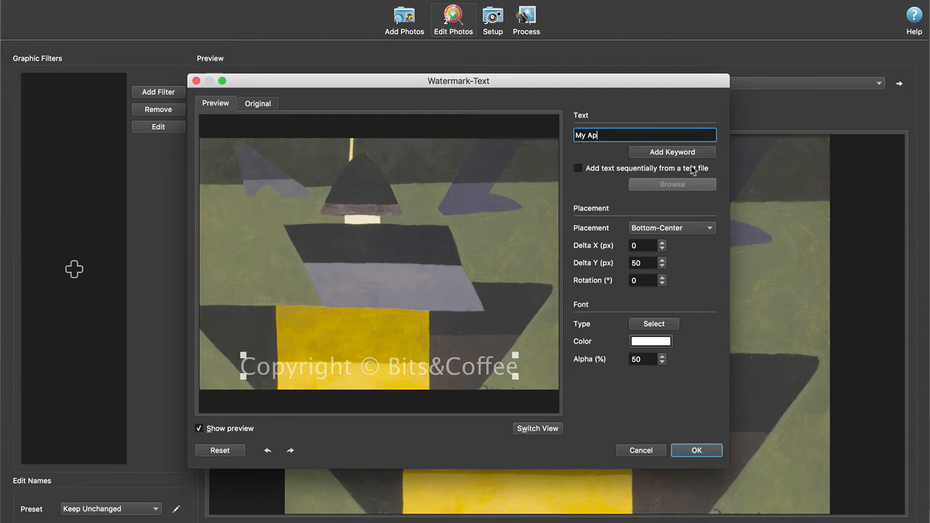
text(plel P)
key(BackSpace)
key(BackSpace)
key(BackSpace)
text(Podcast)
click(697, 157)
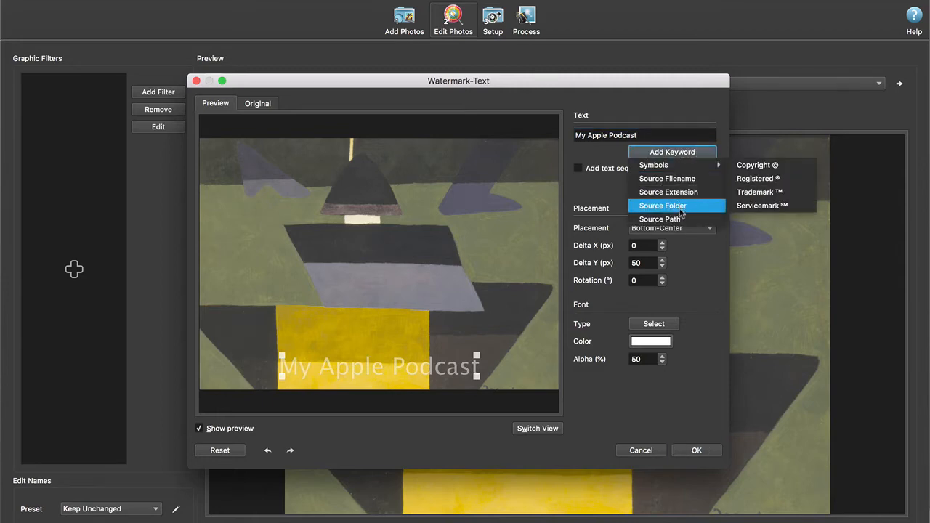
click(756, 178)
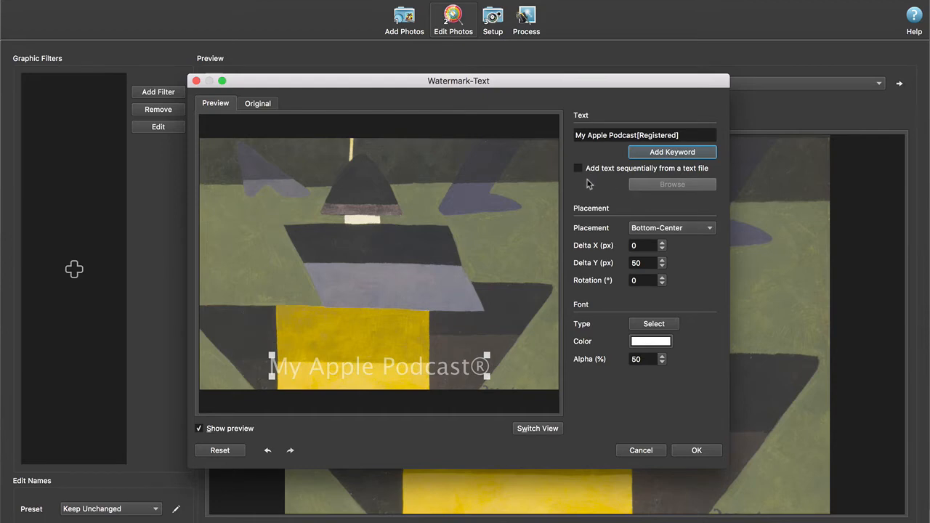
- Look through the watermark's placement choices, font settings and colour palette
click(710, 229)
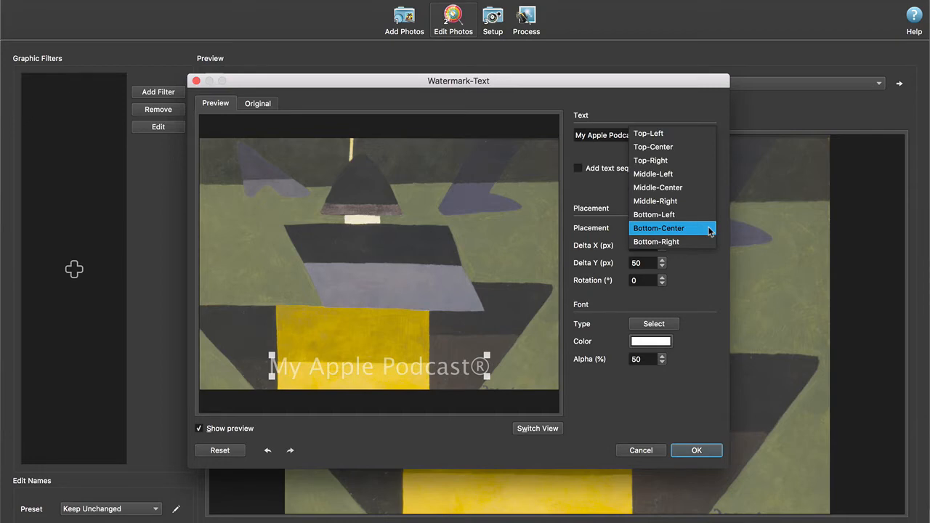
click(709, 229)
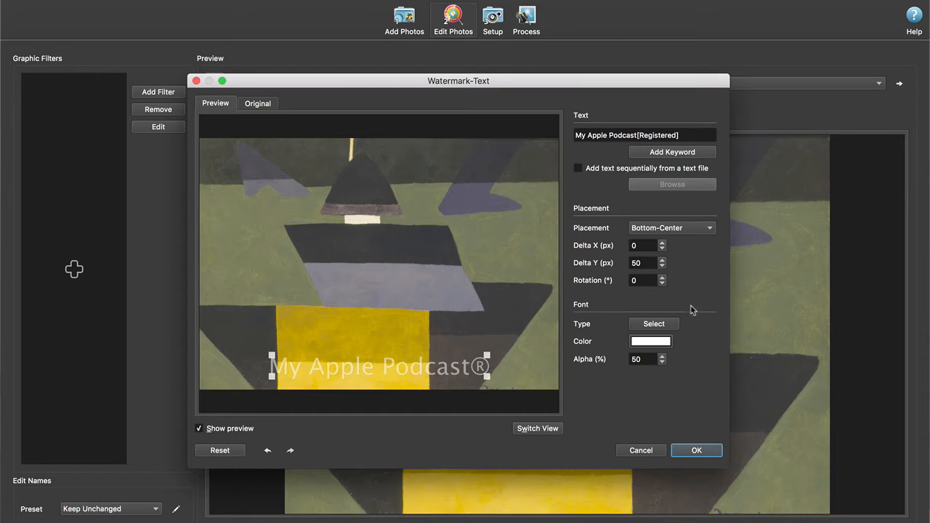
click(663, 326)
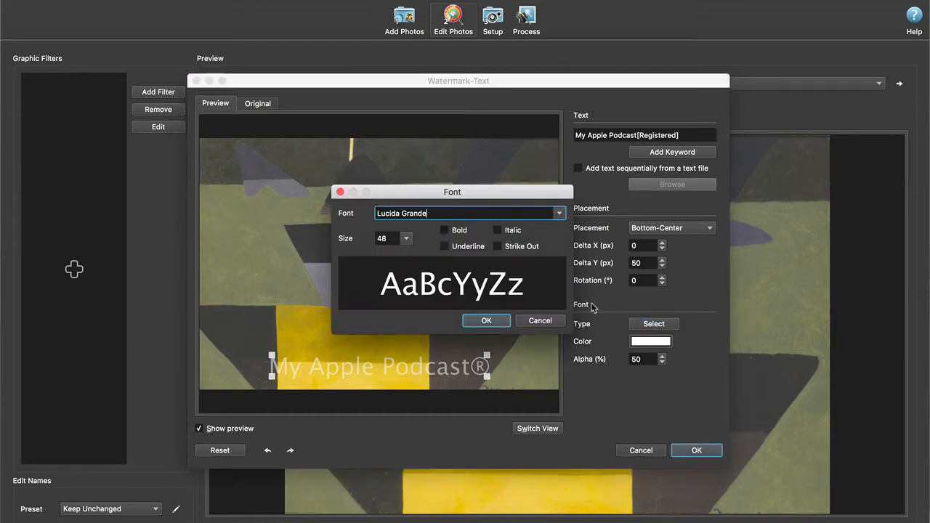
click(492, 321)
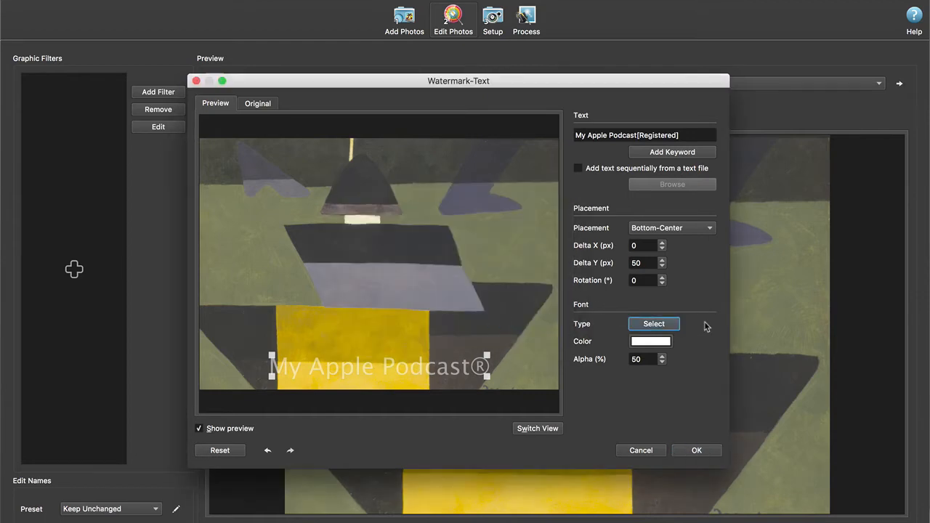
click(656, 346)
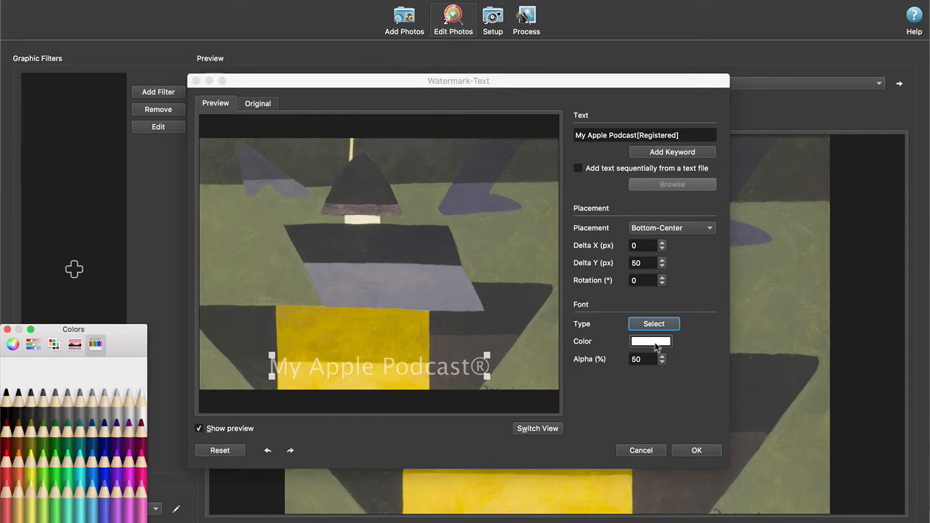
key(Escape)
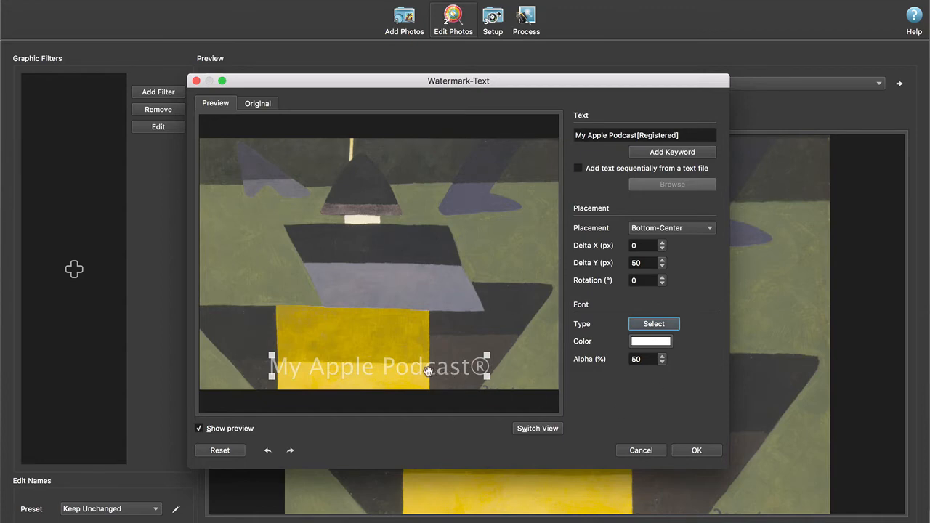
- Move the watermark to the image's bottom-left corner, about 52 px by 45 px in, and shrink it slightly
drag(428, 372, 369, 373)
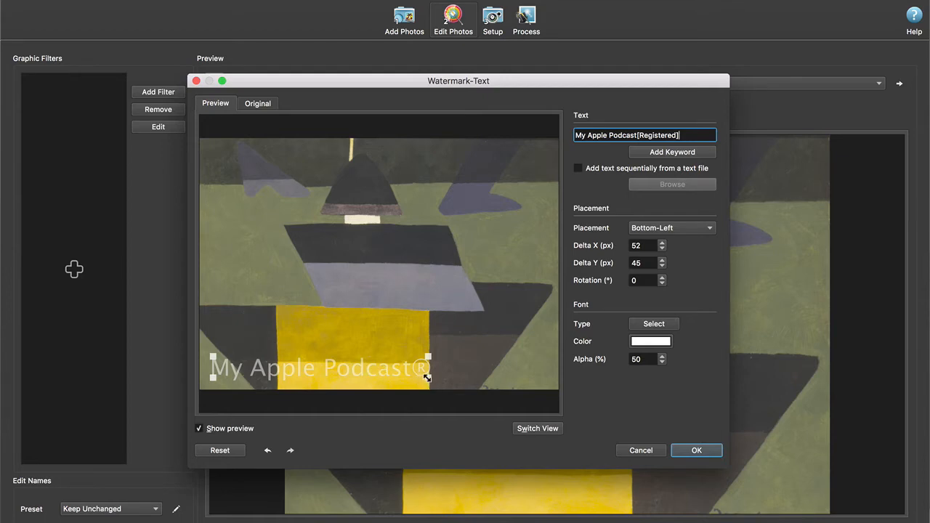
drag(427, 375, 381, 368)
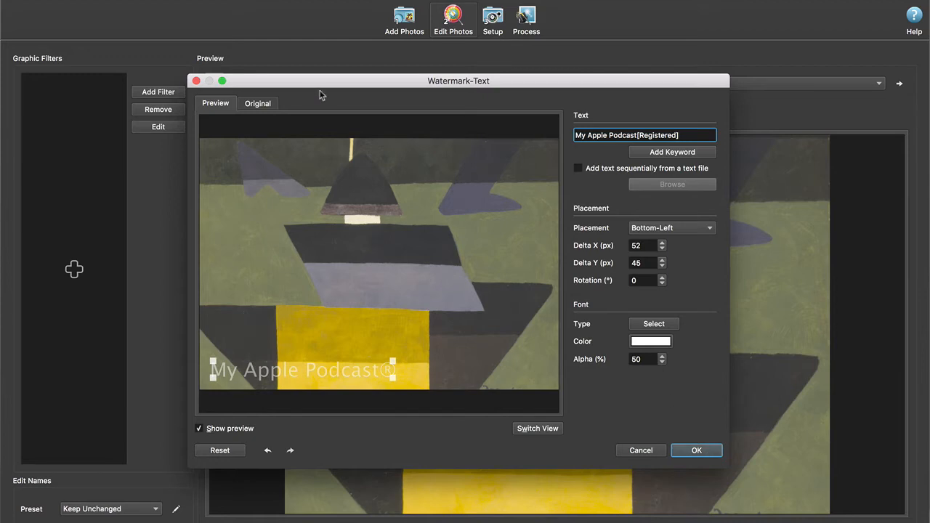
- Compare the watermarked preview with the original image
click(265, 106)
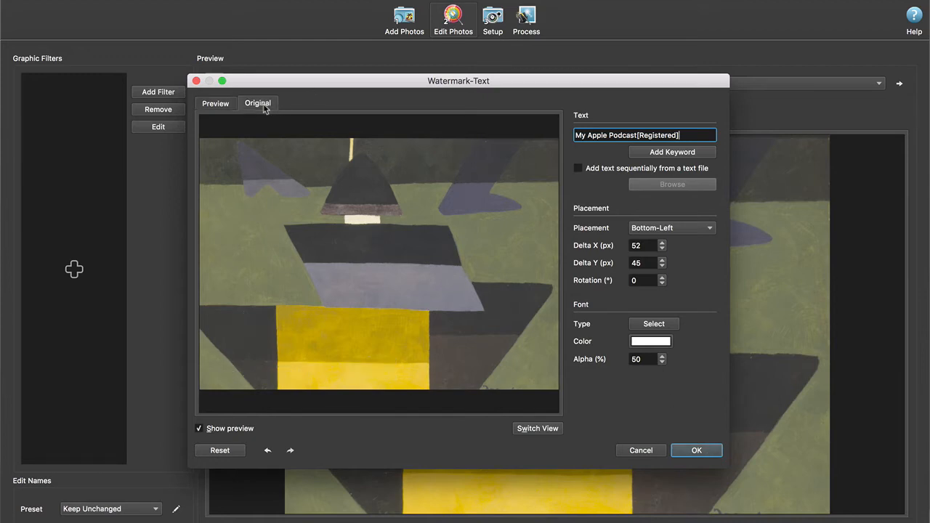
click(215, 103)
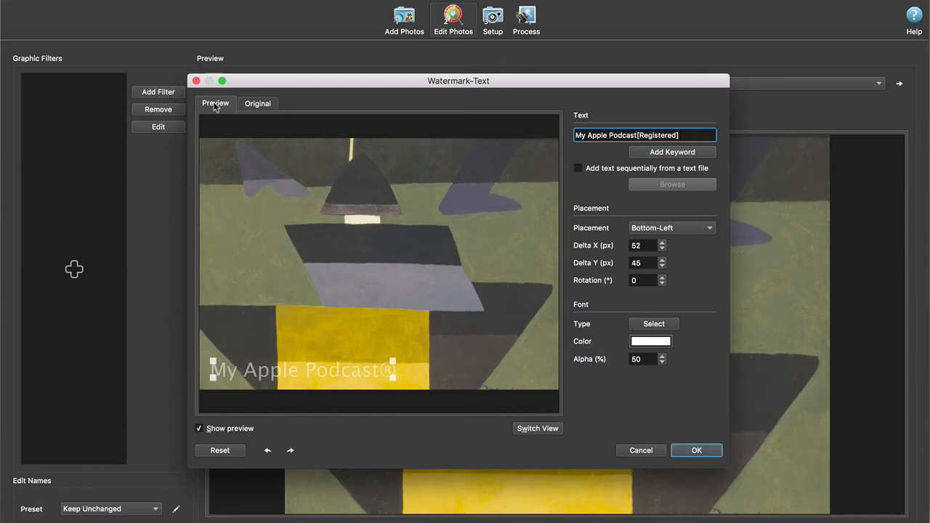
click(257, 103)
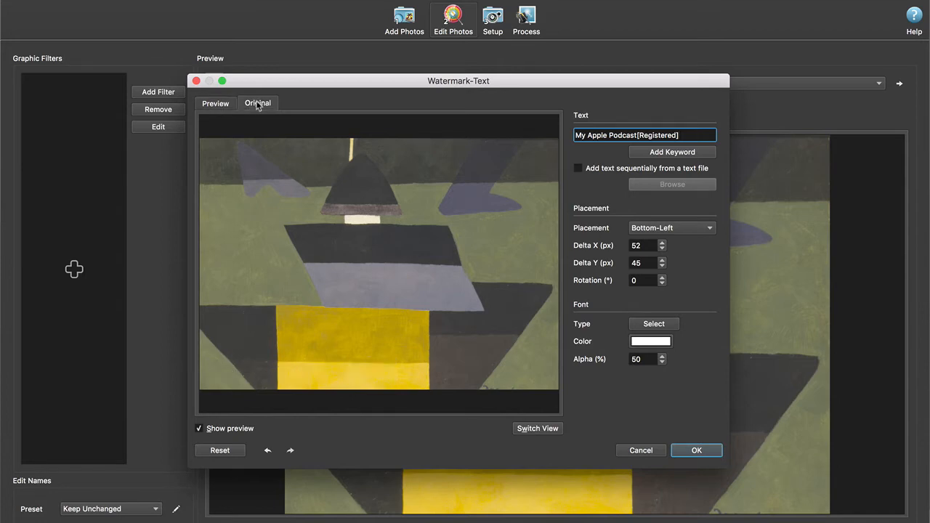
- Check the watermark preview against the original once more and accept the text watermark filter
click(215, 104)
click(255, 105)
click(702, 450)
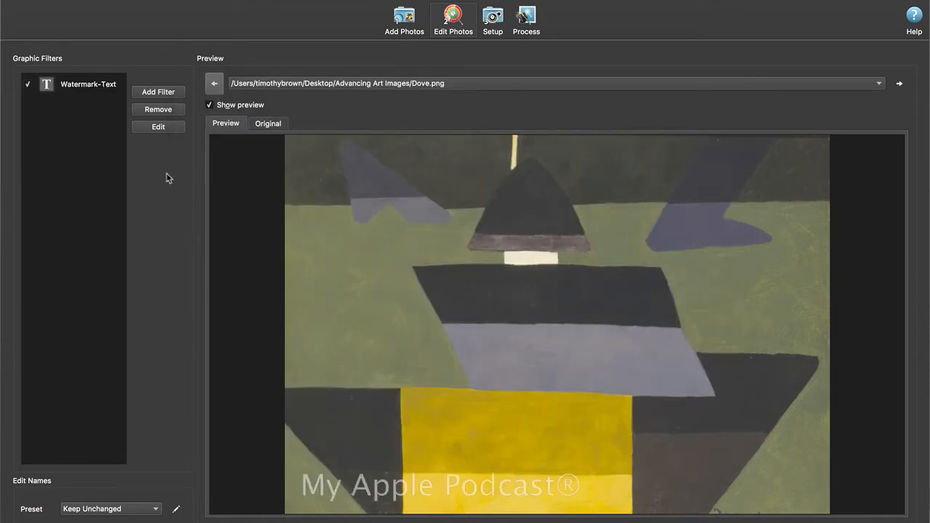
- Add a Resize Advanced filter from the Transform filters
click(161, 92)
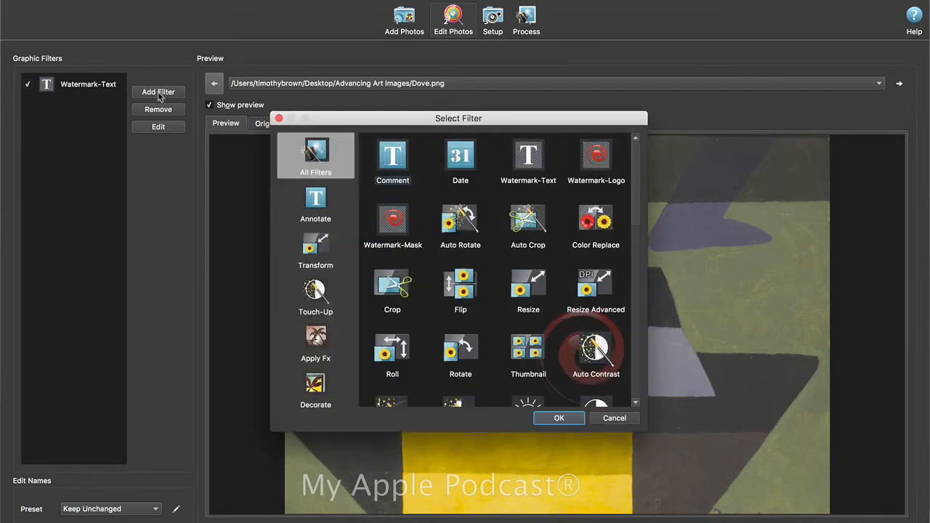
click(324, 210)
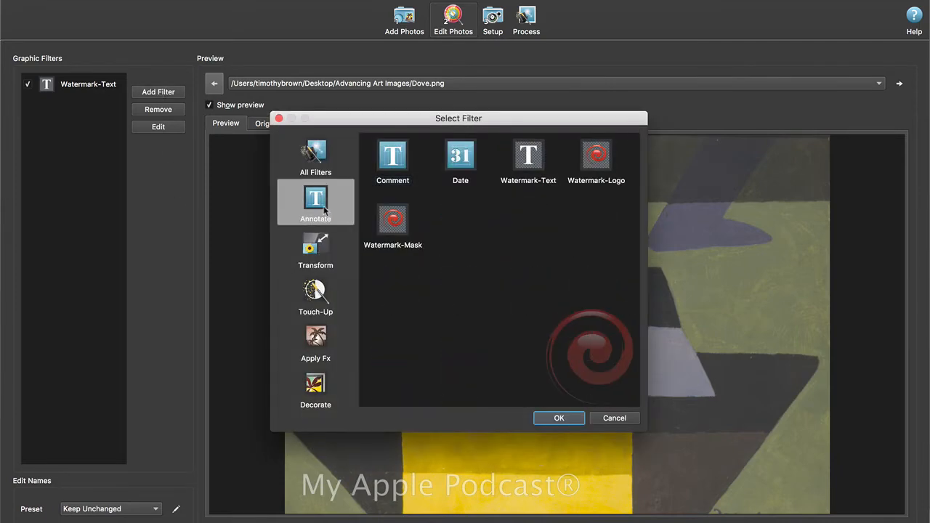
click(325, 254)
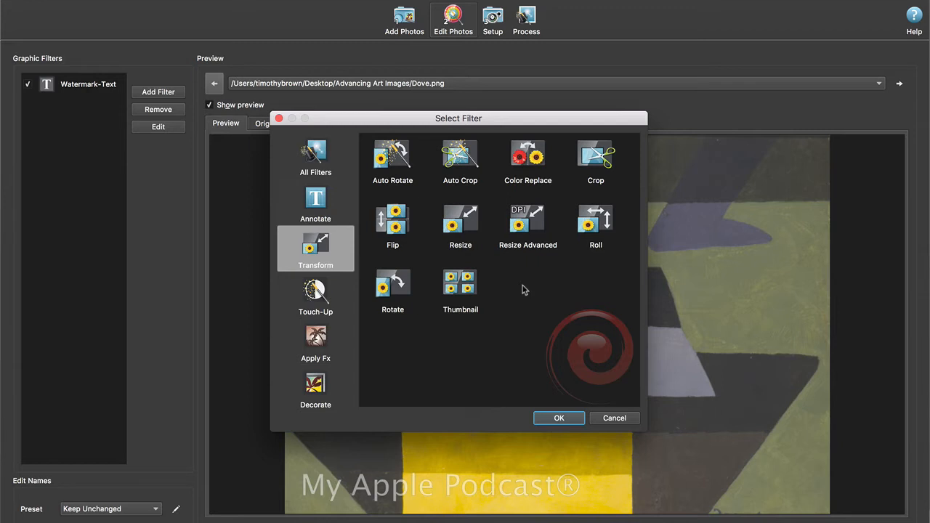
click(530, 225)
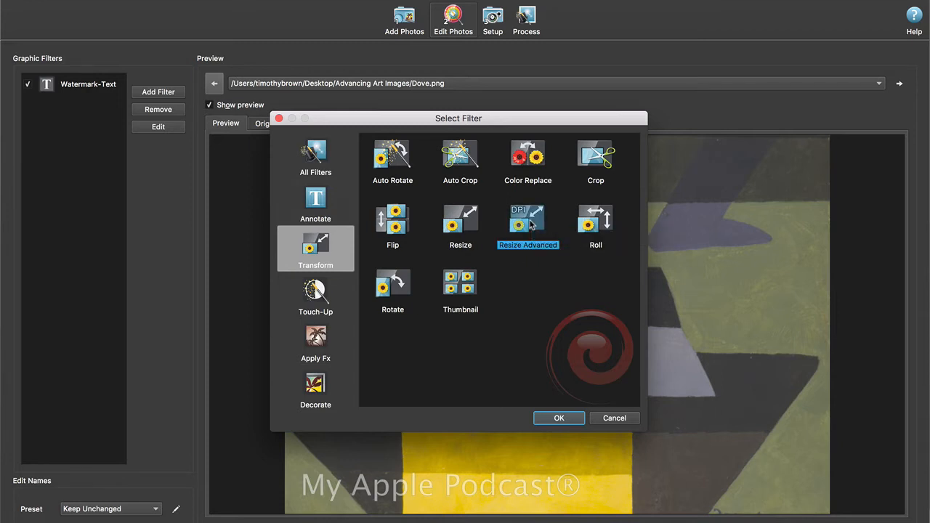
click(560, 418)
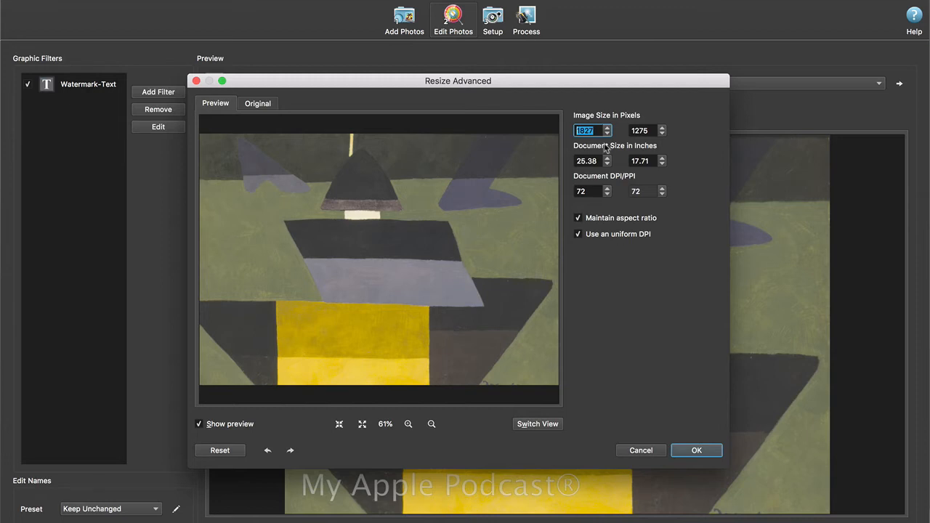
- Set the resize width to 3827 pixels and the document resolution to 144 DPI, and accept the filter
drag(657, 83, 700, 78)
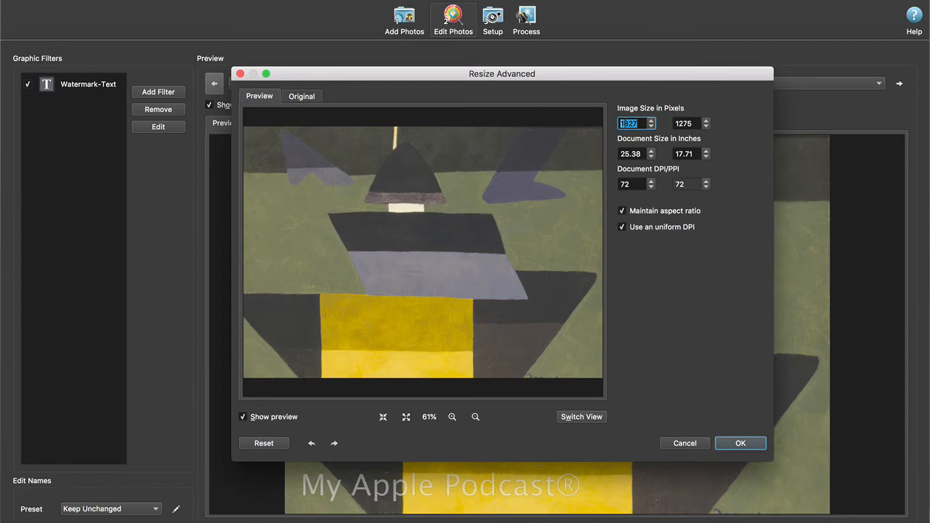
click(622, 123)
key(BackSpace)
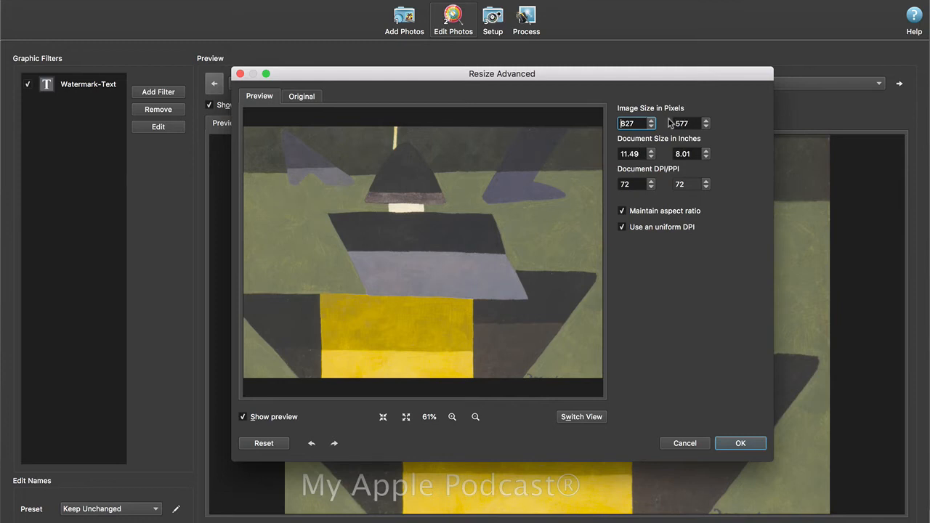
text(3)
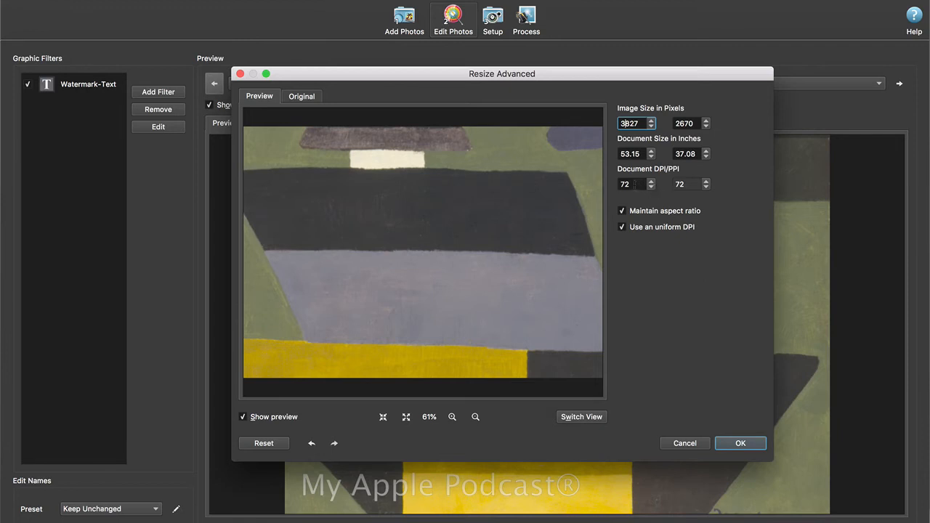
double_click(634, 184)
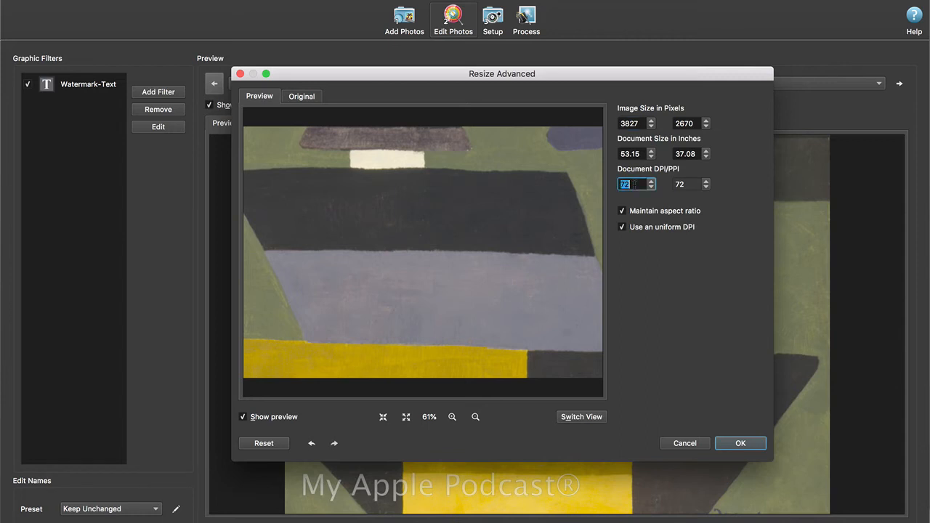
text(144)
key(Return)
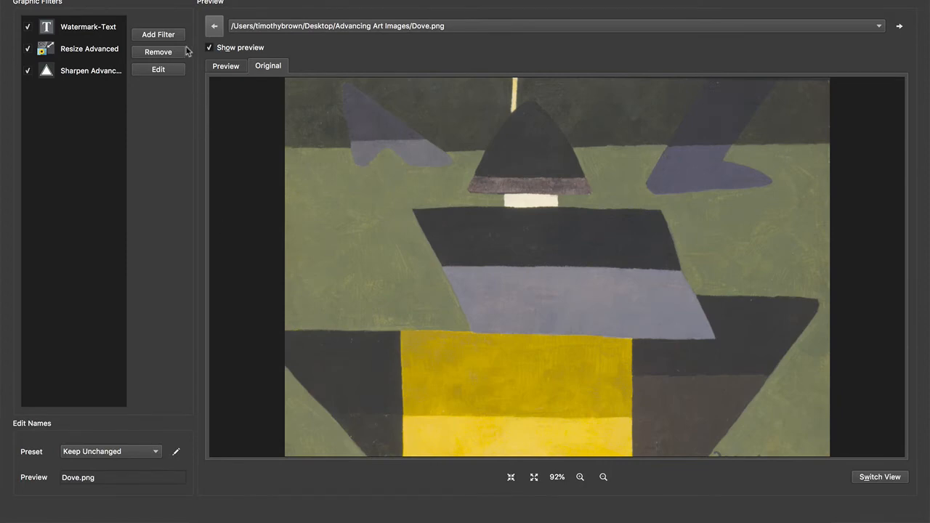
- Add a Charcoal effect filter with a radius of 47 and an increased sigma
click(161, 38)
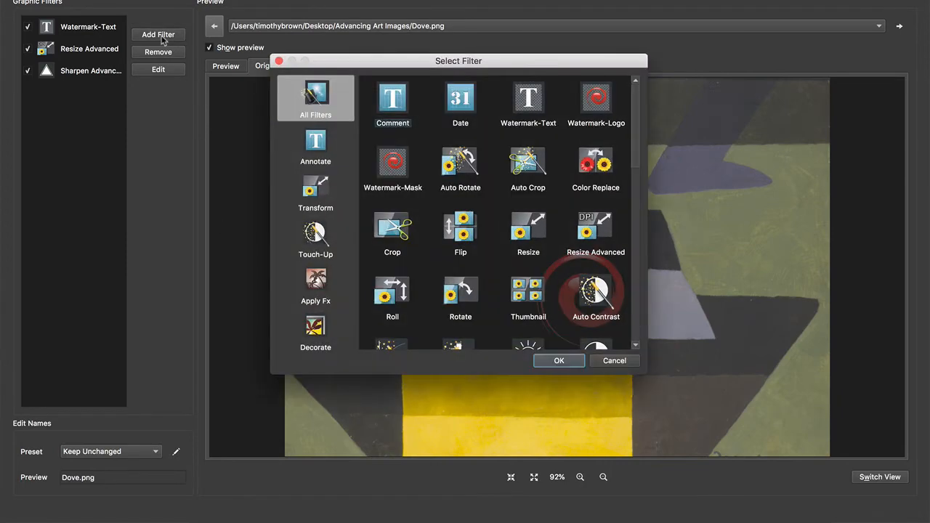
click(324, 282)
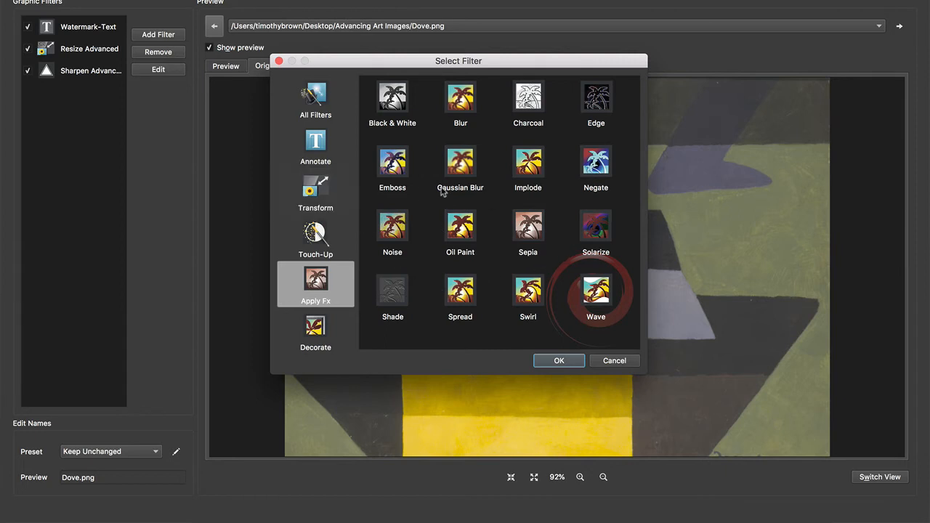
click(528, 101)
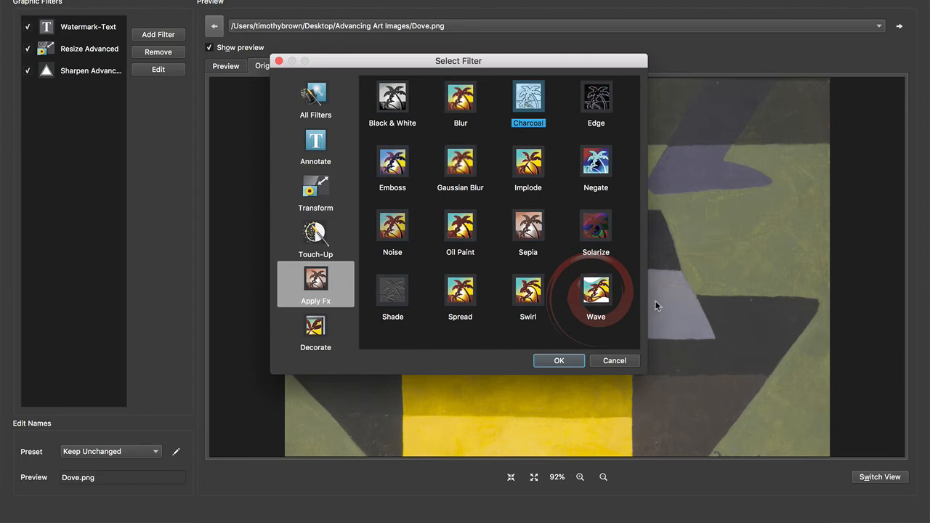
click(558, 361)
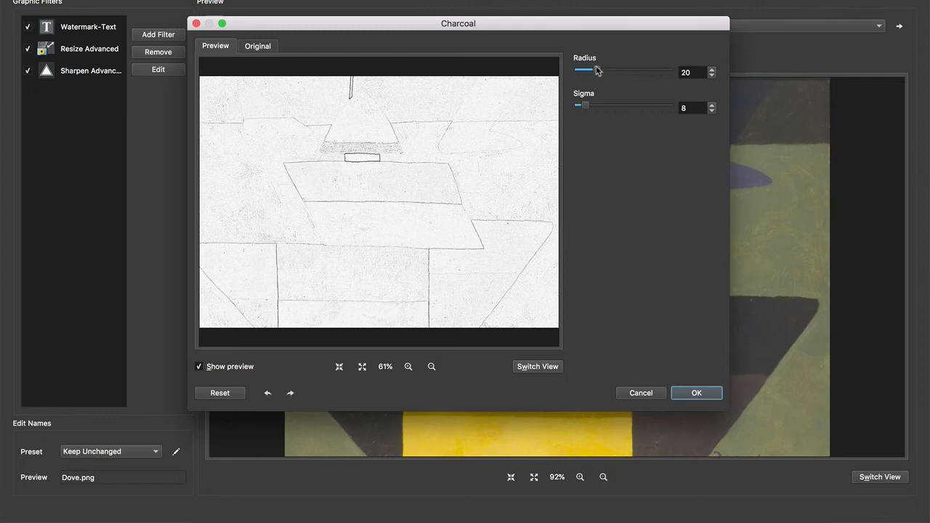
drag(598, 70, 622, 70)
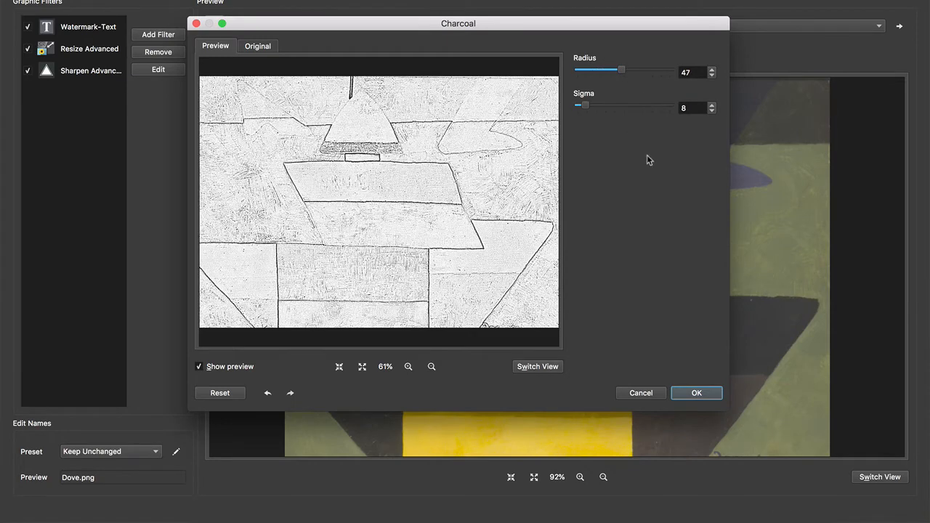
drag(586, 106, 615, 107)
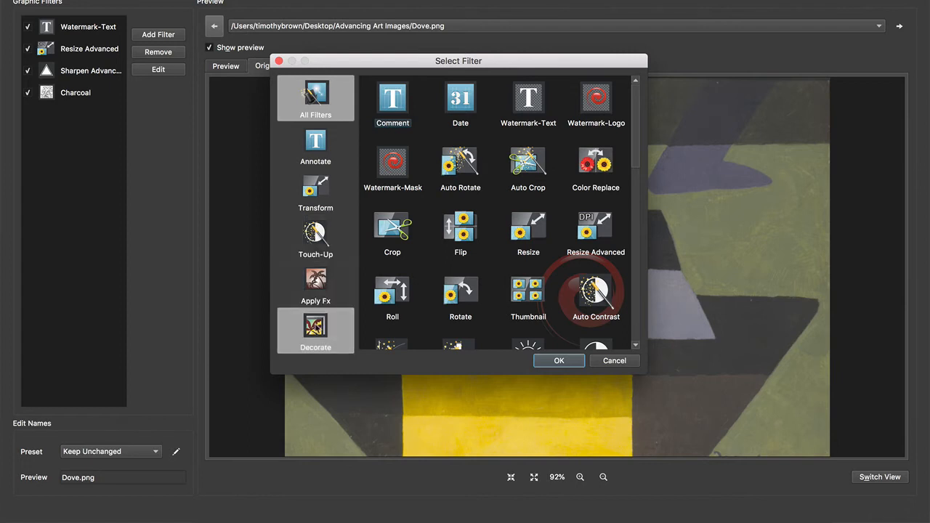
- Add a Simple Border filter from the Decorate filters and look at its dimension unit choices
click(339, 326)
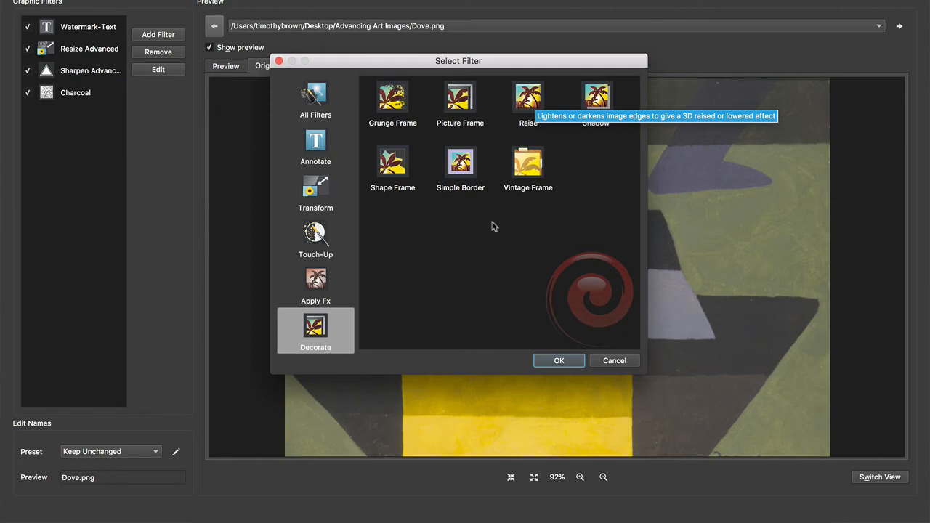
click(459, 162)
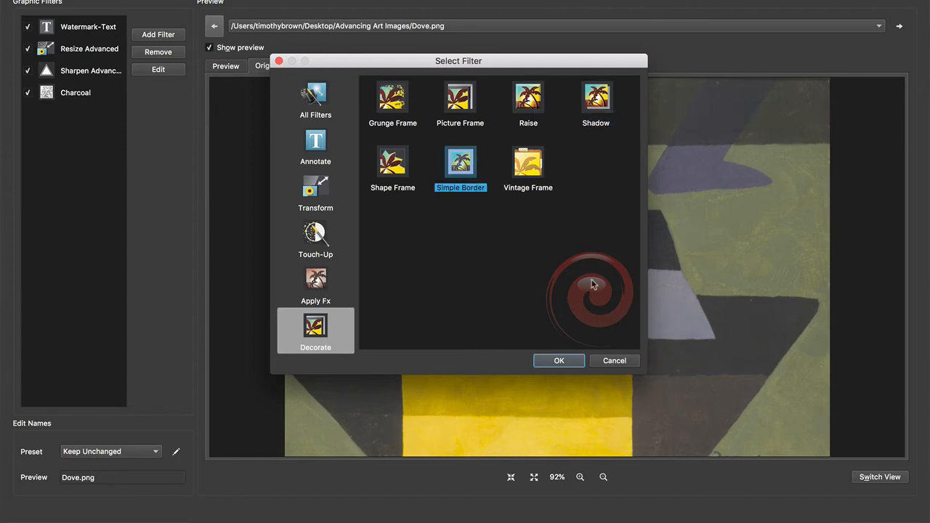
click(559, 360)
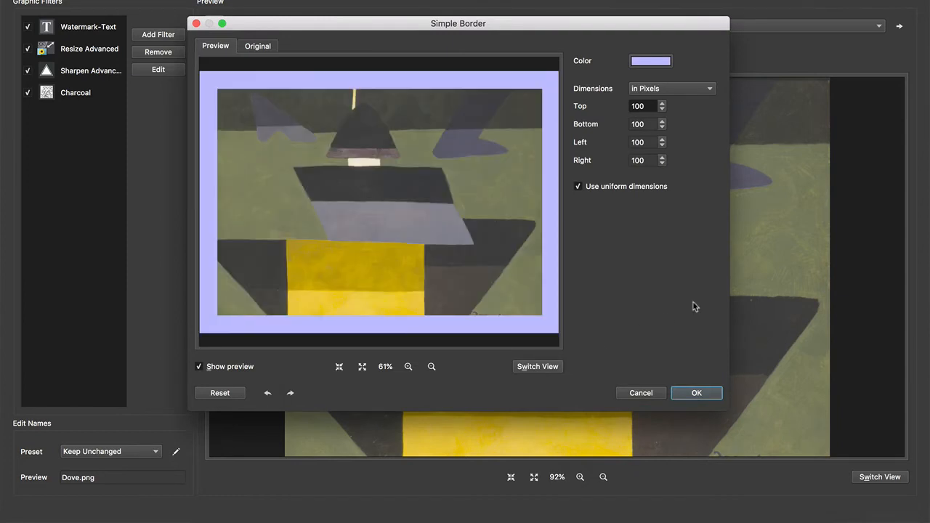
click(710, 88)
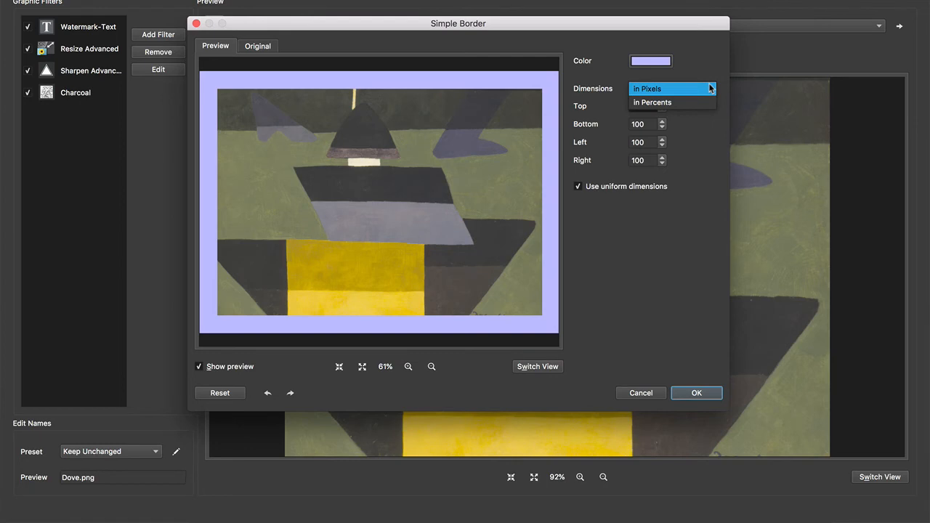
click(706, 158)
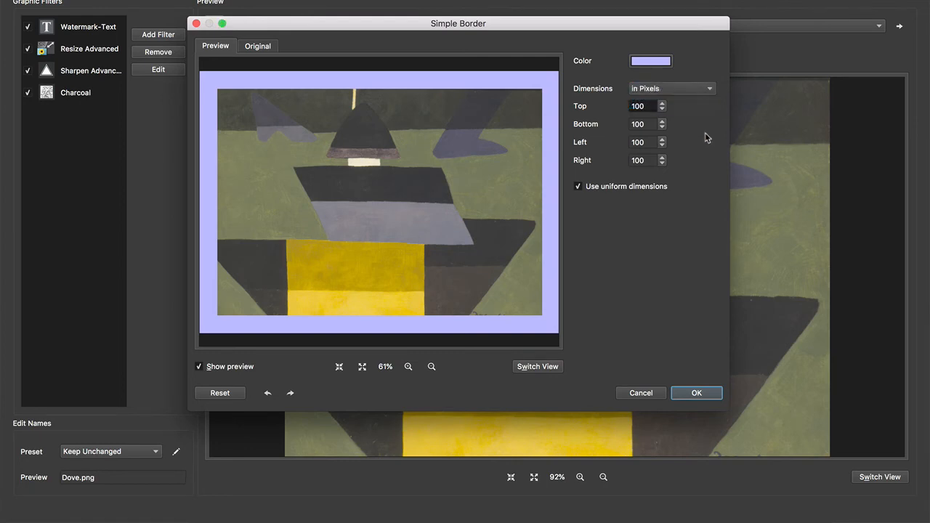
- Set the border color to Snow white and compare the bordered preview with the original image
click(665, 62)
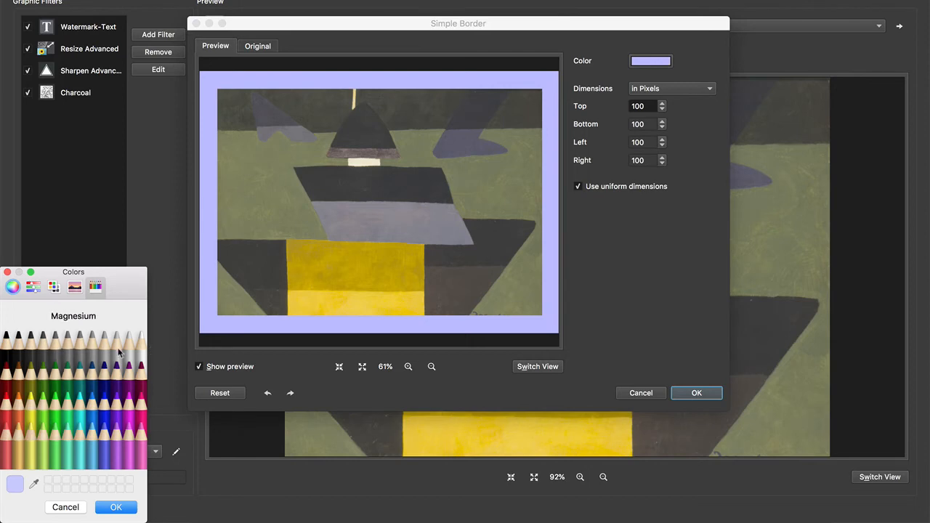
click(143, 347)
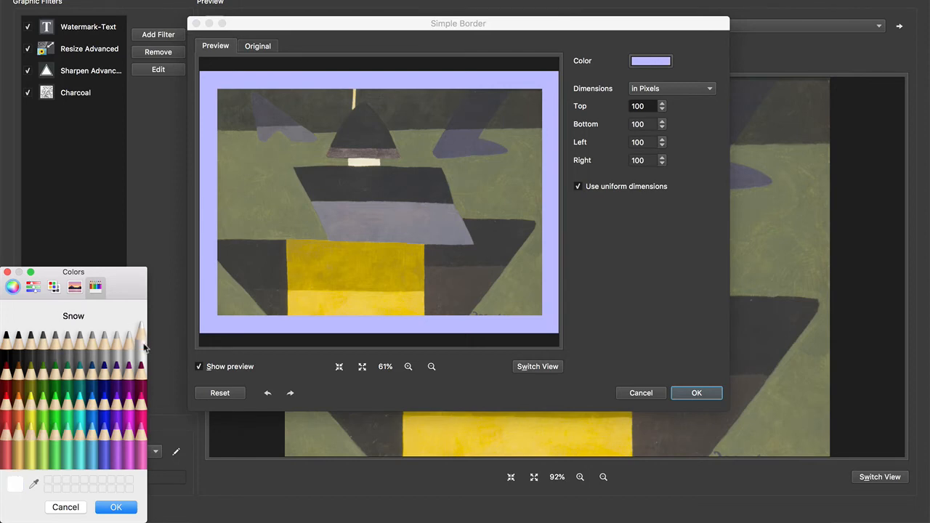
click(119, 507)
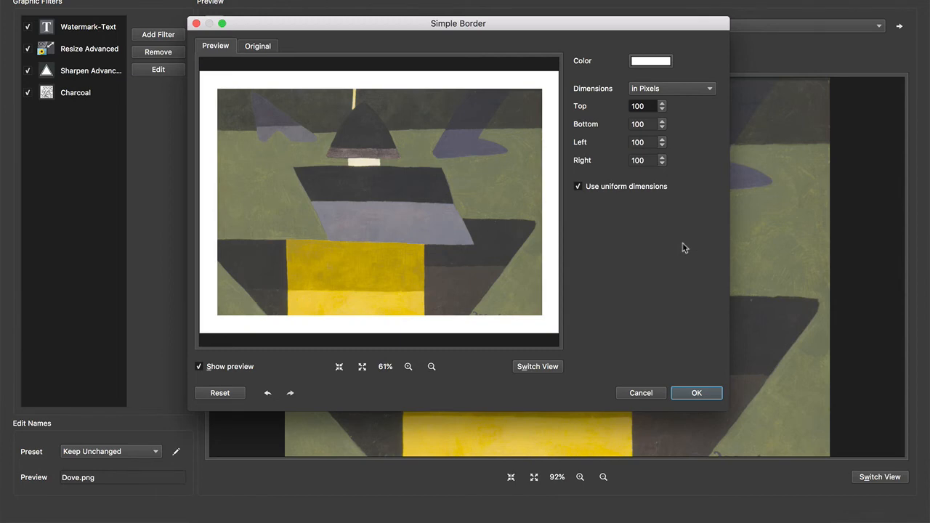
click(260, 46)
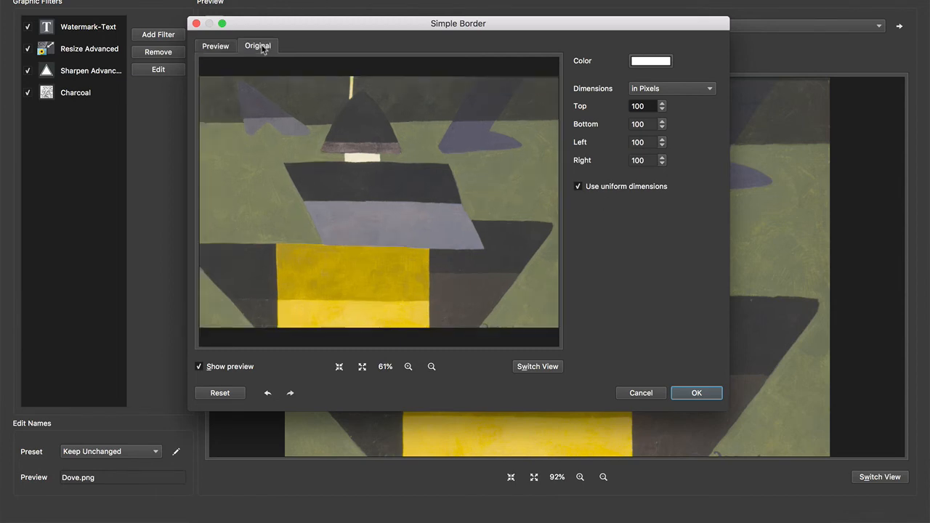
click(216, 46)
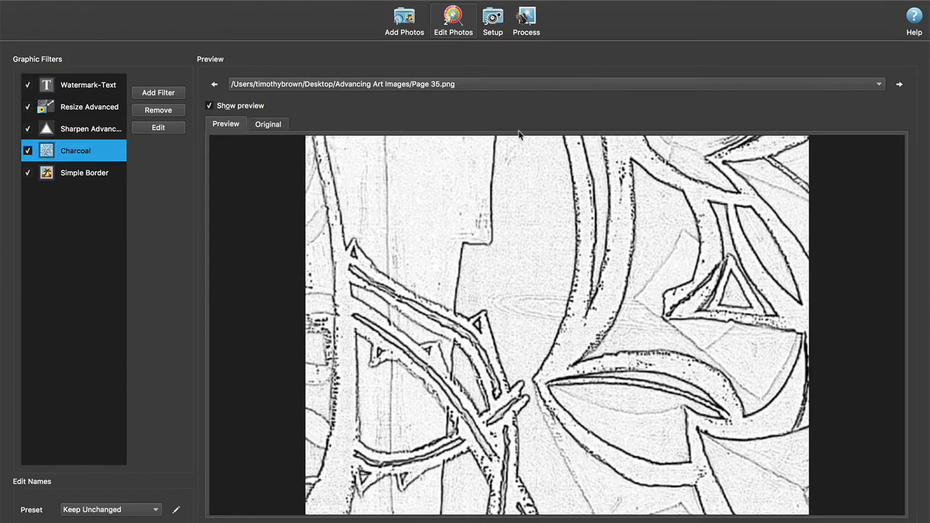
- Go to the output setup and look through the available output image formats
click(493, 18)
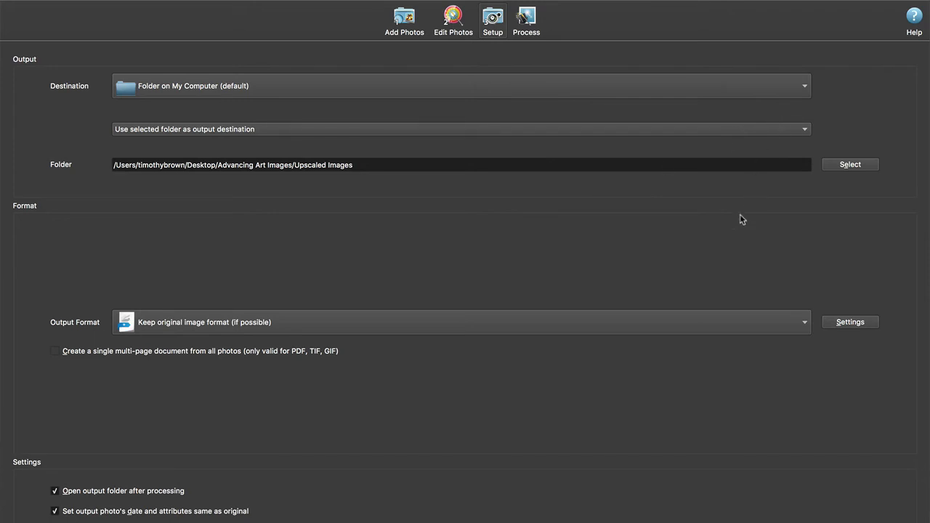
click(799, 324)
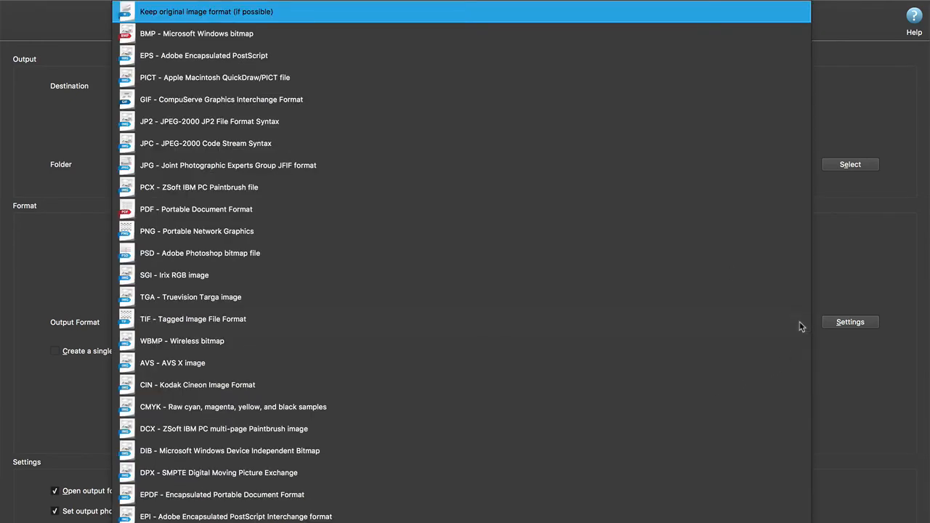
scroll(688, 285, down, 15)
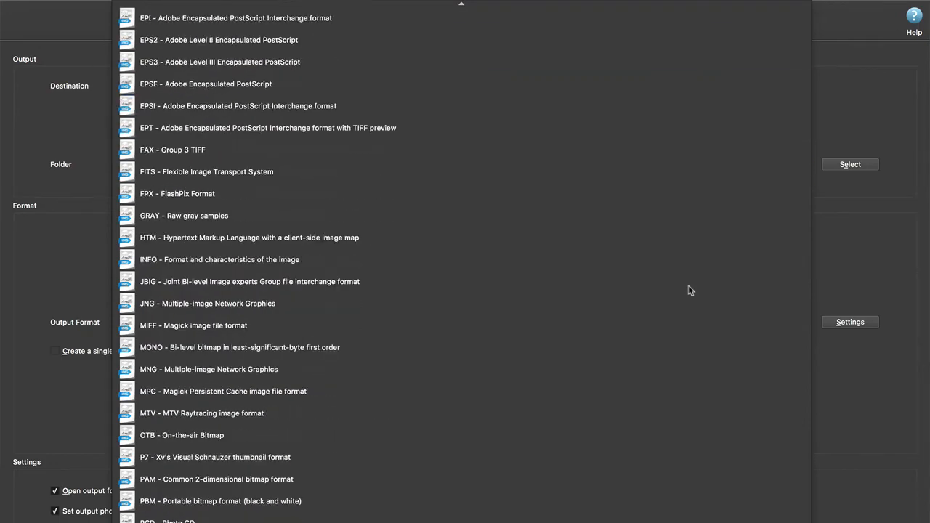
key(Escape)
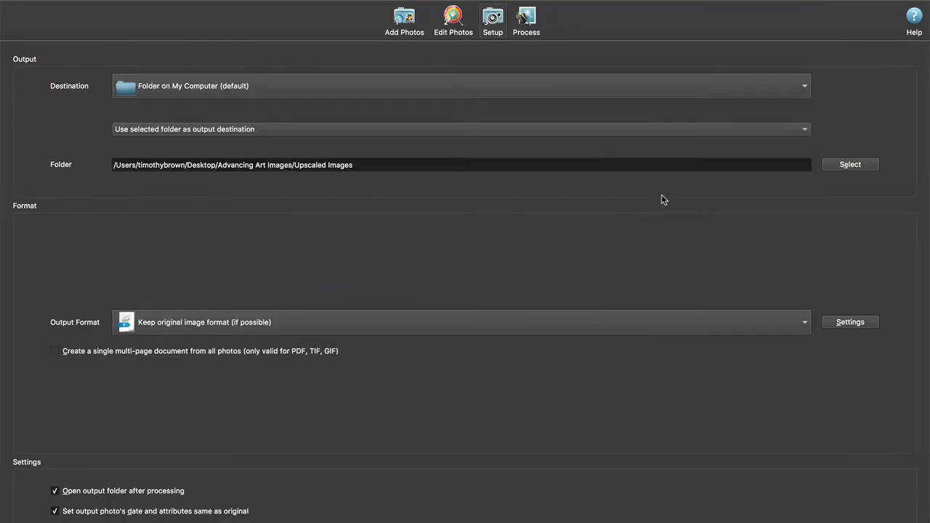
- Set the output destination to create a subfolder in the original photos' folder, keeping Processed as the subfolder name
click(805, 131)
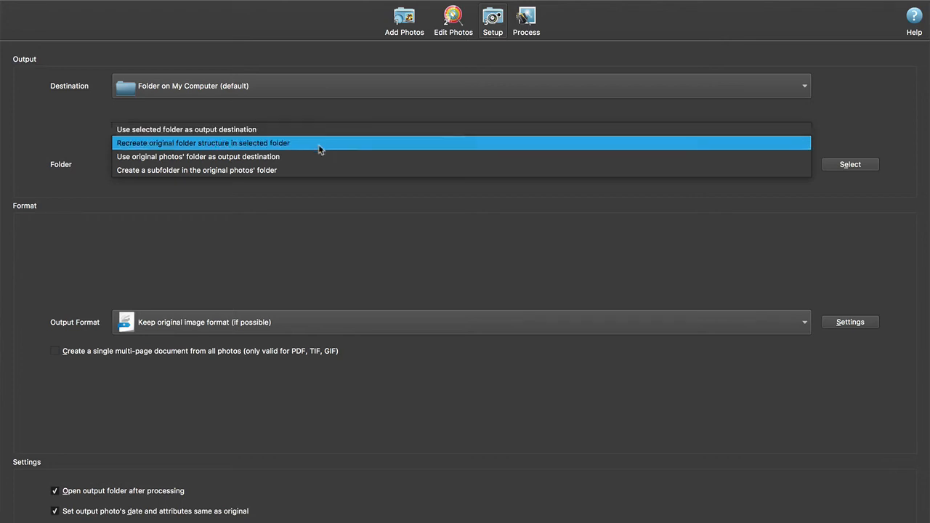
click(342, 170)
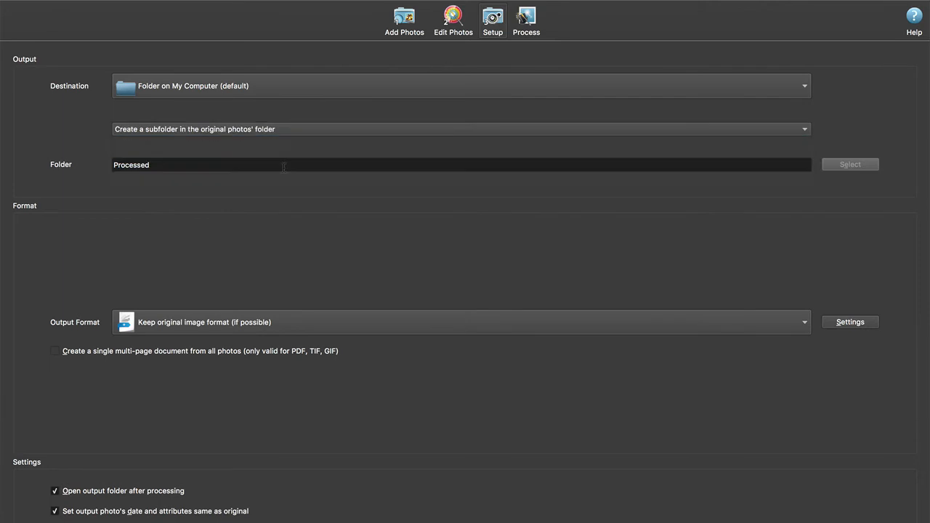
double_click(184, 163)
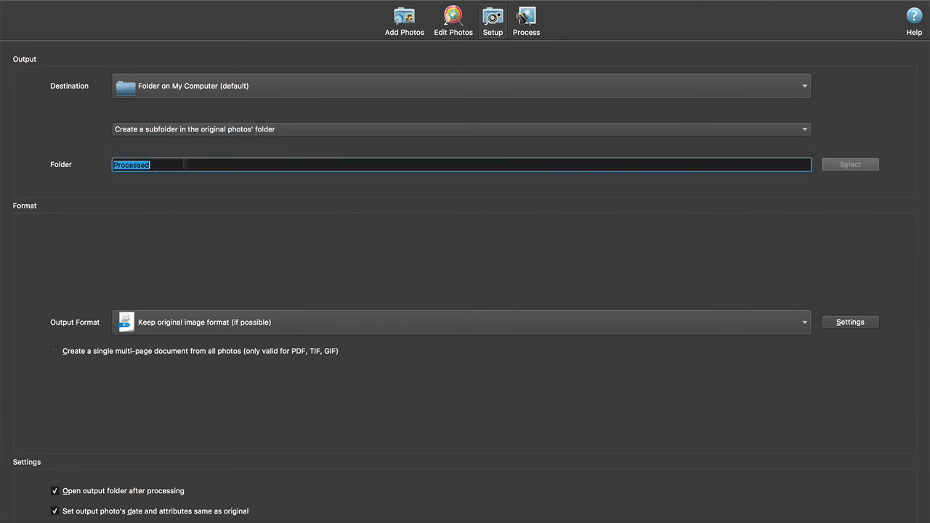
click(238, 164)
- Process all seven photos with the current filters and dismiss the progress window after the batch completes
click(526, 22)
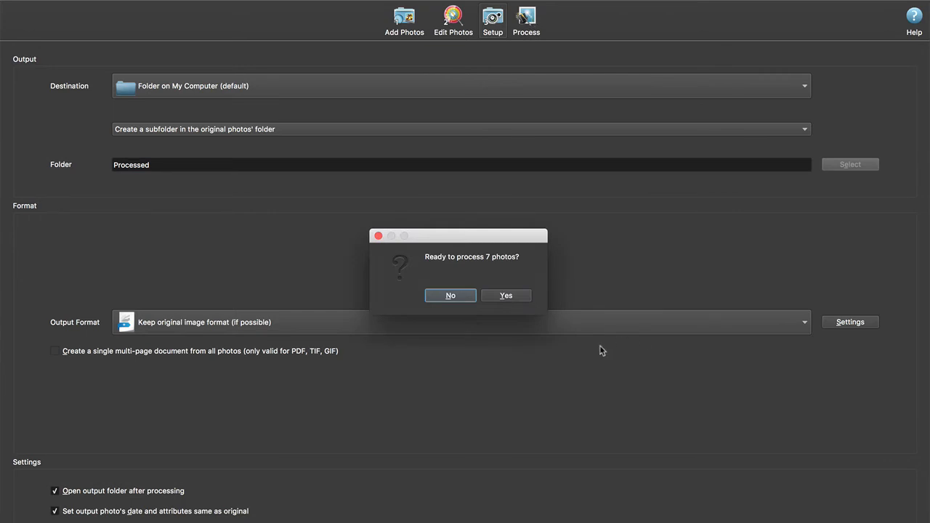
click(505, 295)
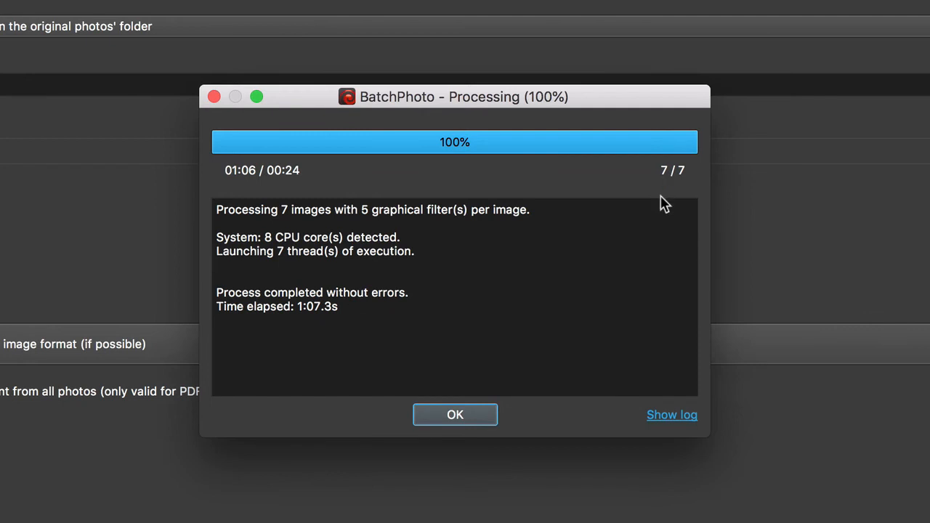
click(469, 418)
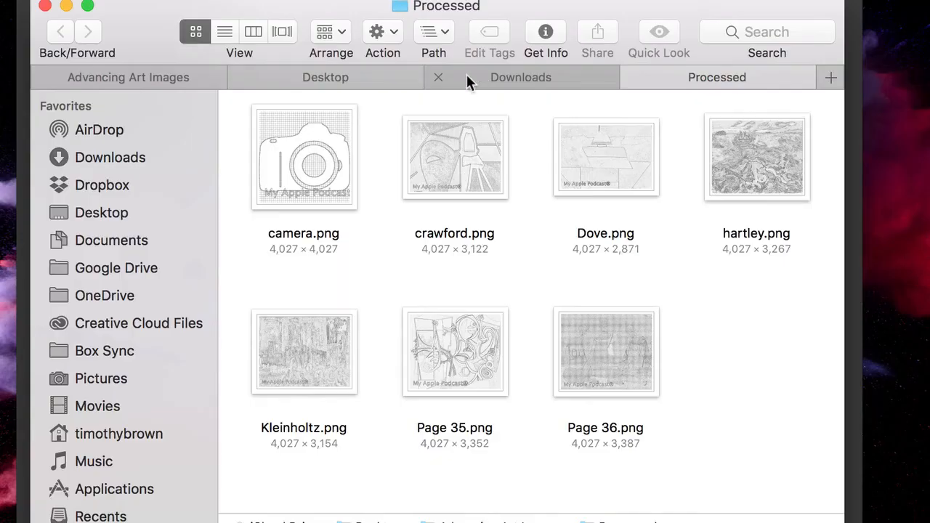
- In Finder, close the Downloads and Desktop folder tabs and view the original images in Advancing Art Images
click(437, 77)
click(247, 75)
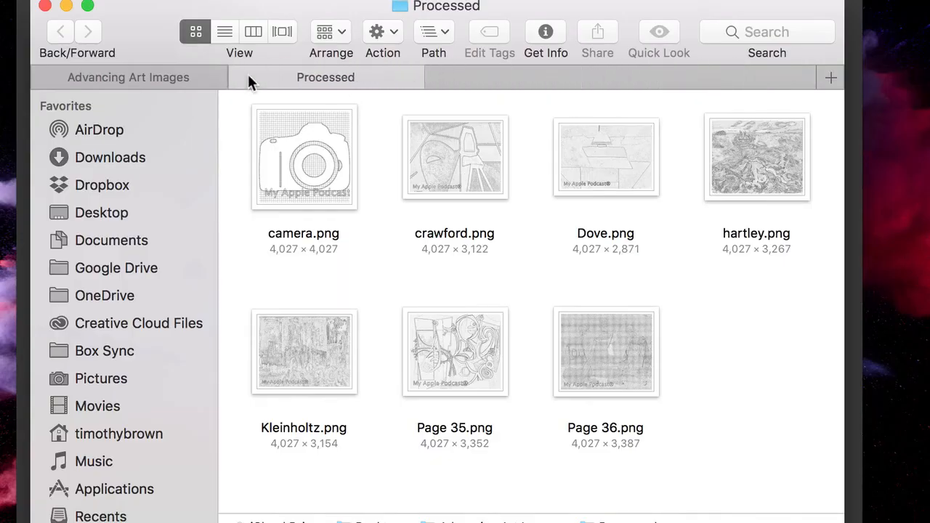
click(159, 75)
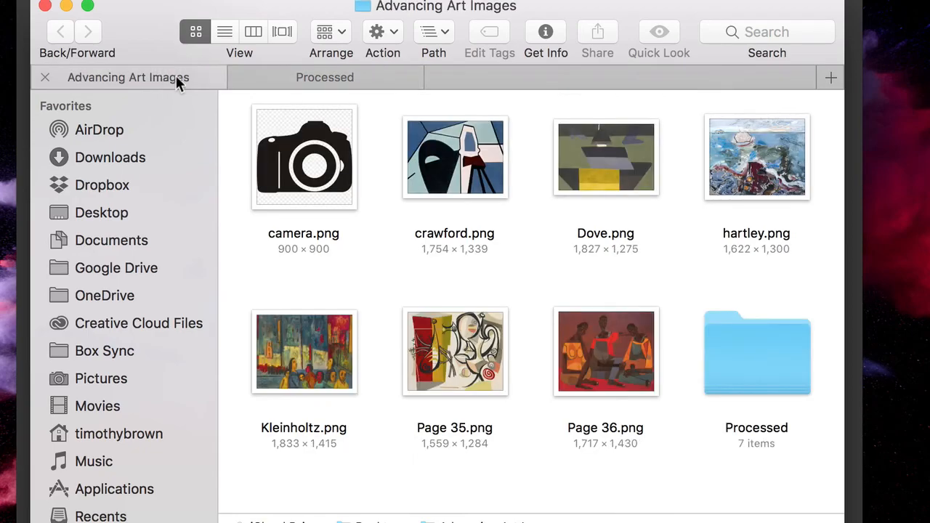
- Preview the images in the Processed folder at full size, starting with Dove.png, and close the preview
click(560, 204)
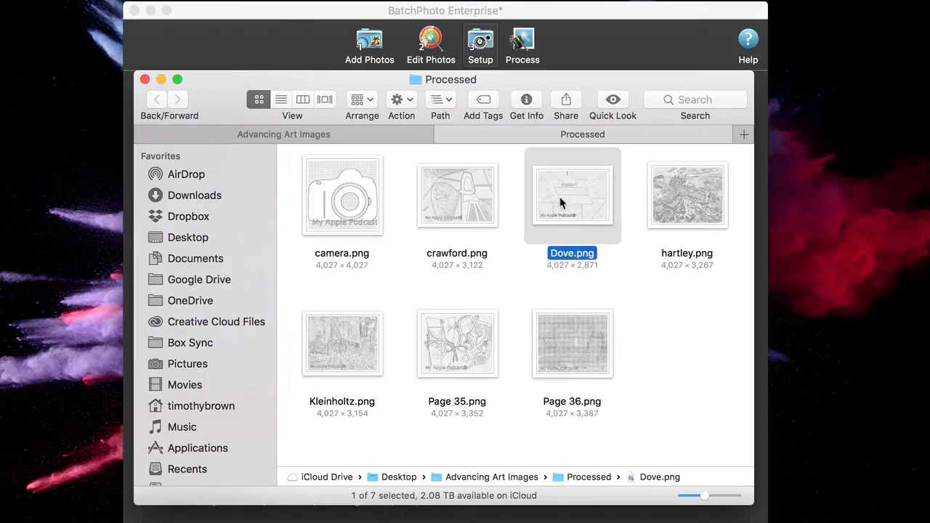
key(space)
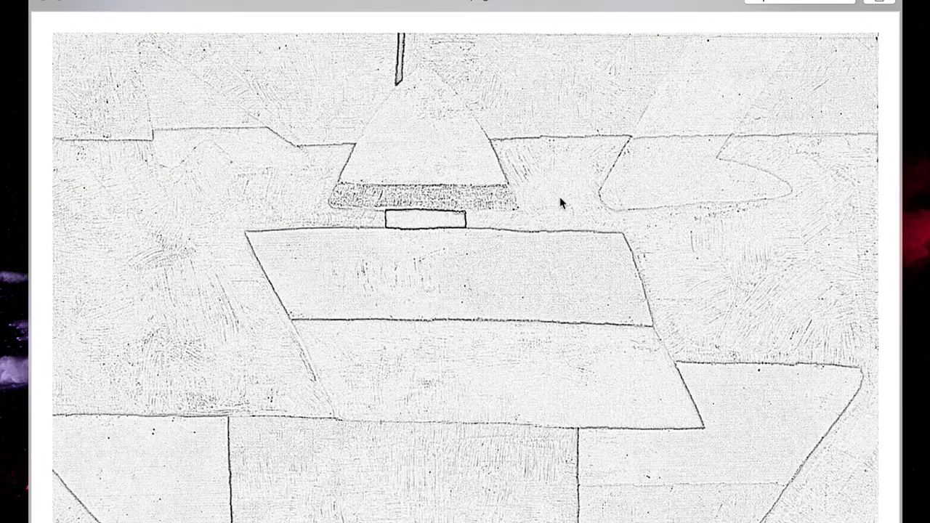
key(Down)
key(Down)
key(Down)
key(Down)
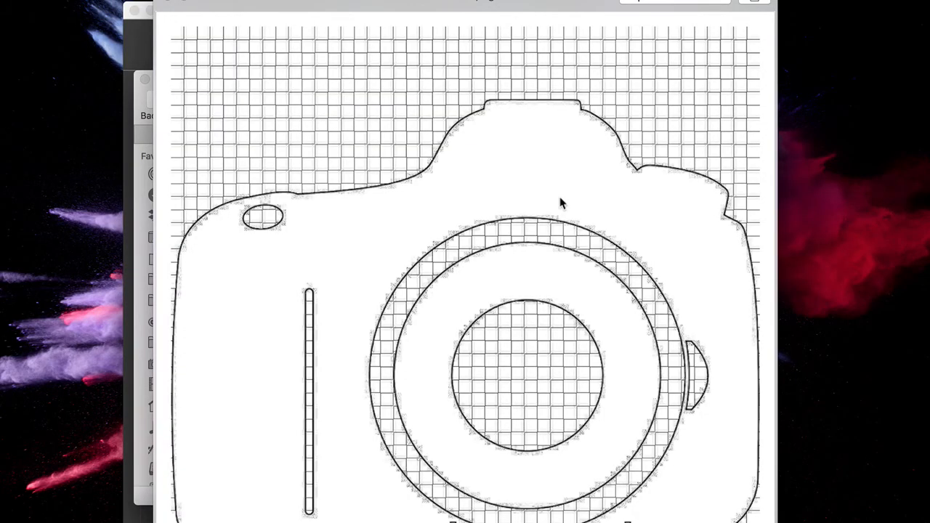
key(Down)
key(Down)
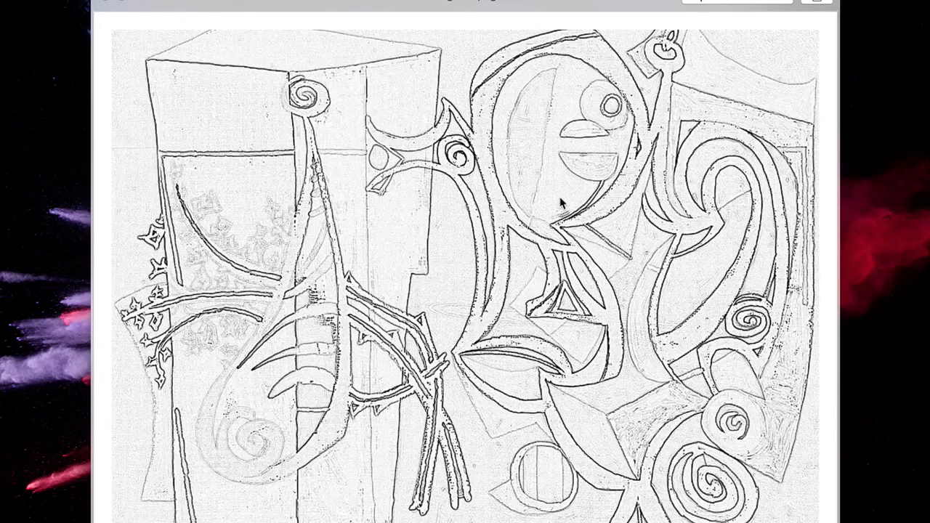
key(space)
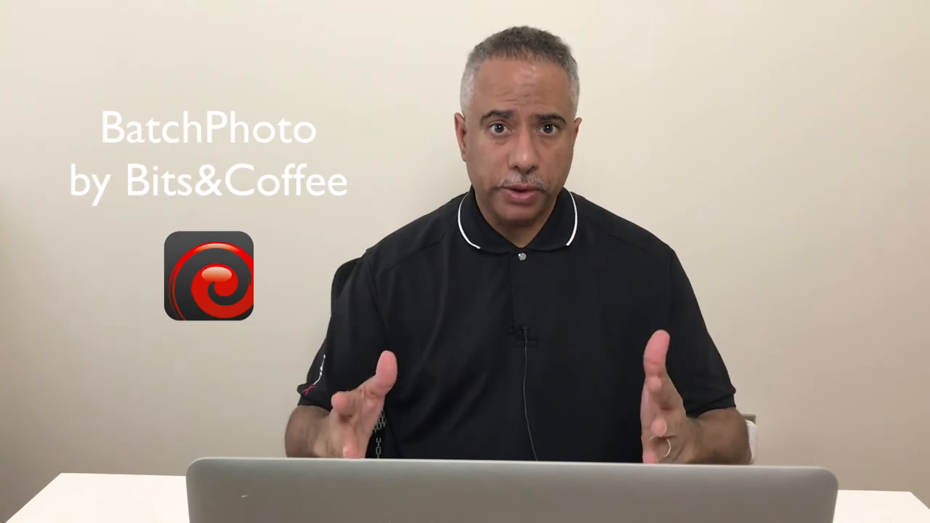